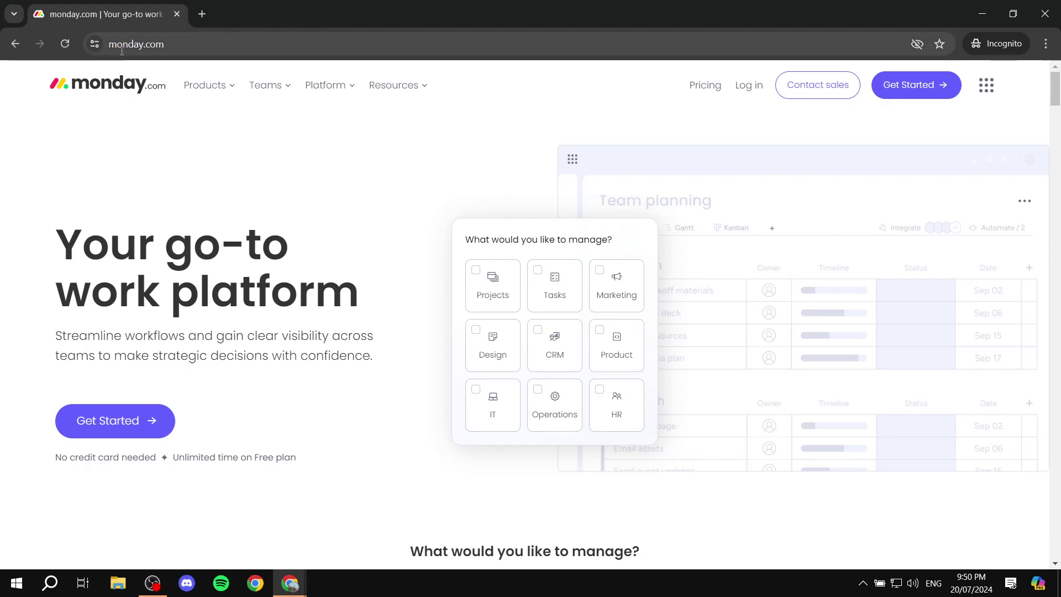
Open the monday.com pricing page, compare the prices and included features of the Free through Enterprise plans, and close the window.
{"action": "left_click", "coordinate": [706, 85]}
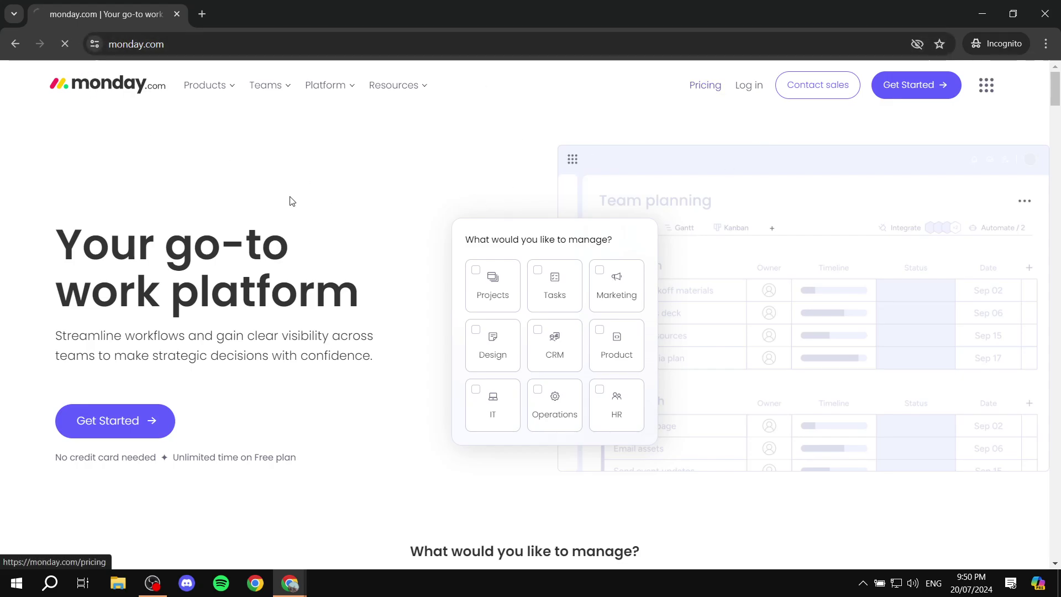
{"action": "scroll", "coordinate": [308, 446], "scroll_direction": "down", "scroll_amount": 4}
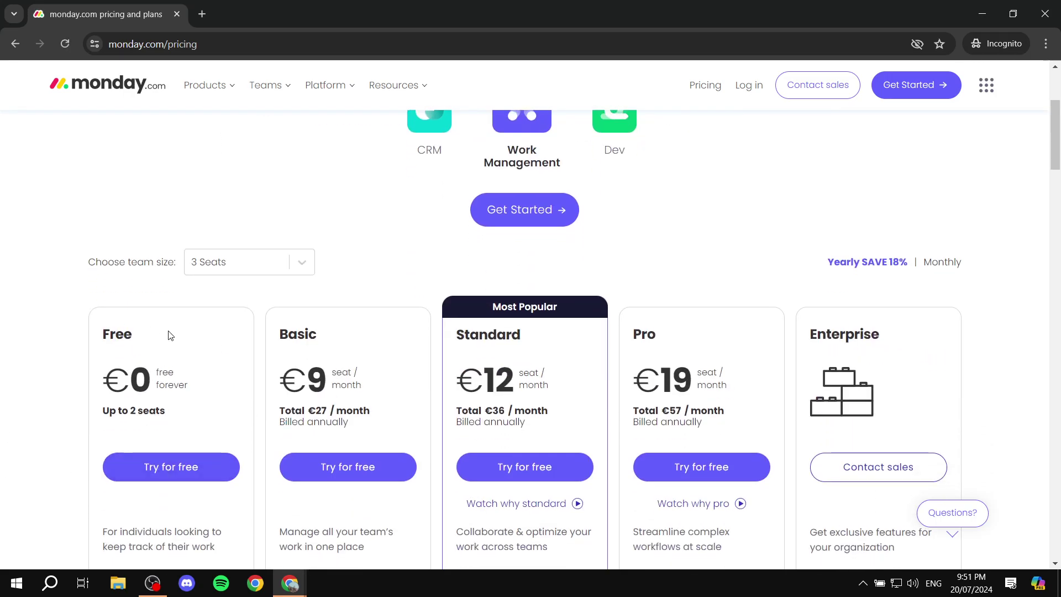
{"action": "scroll", "coordinate": [166, 335], "scroll_direction": "down", "scroll_amount": 5}
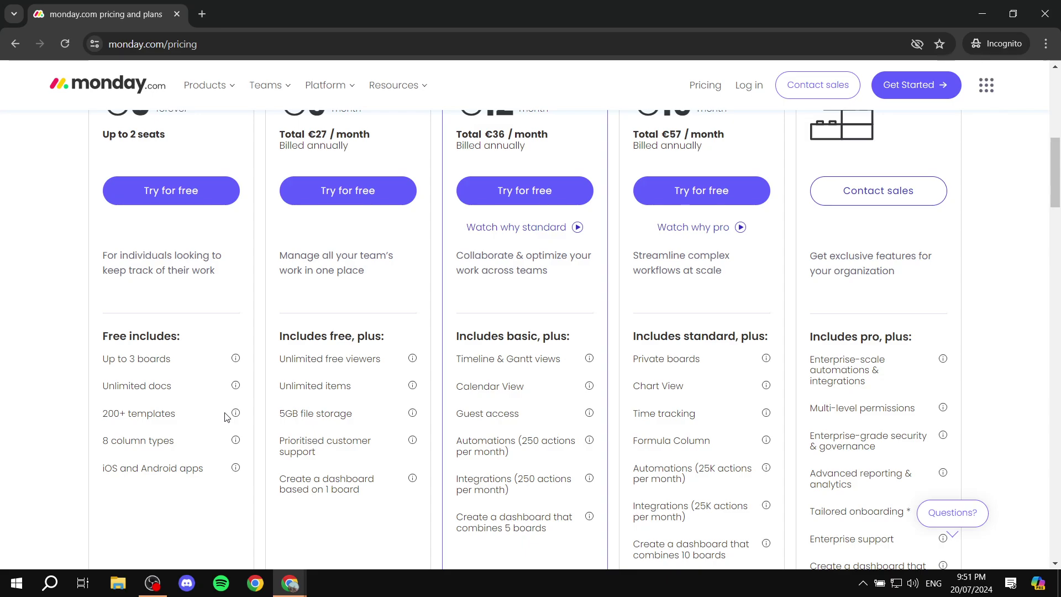
{"action": "scroll", "coordinate": [229, 420], "scroll_direction": "up", "scroll_amount": 10}
{"action": "scroll", "coordinate": [235, 426], "scroll_direction": "down", "scroll_amount": 7}
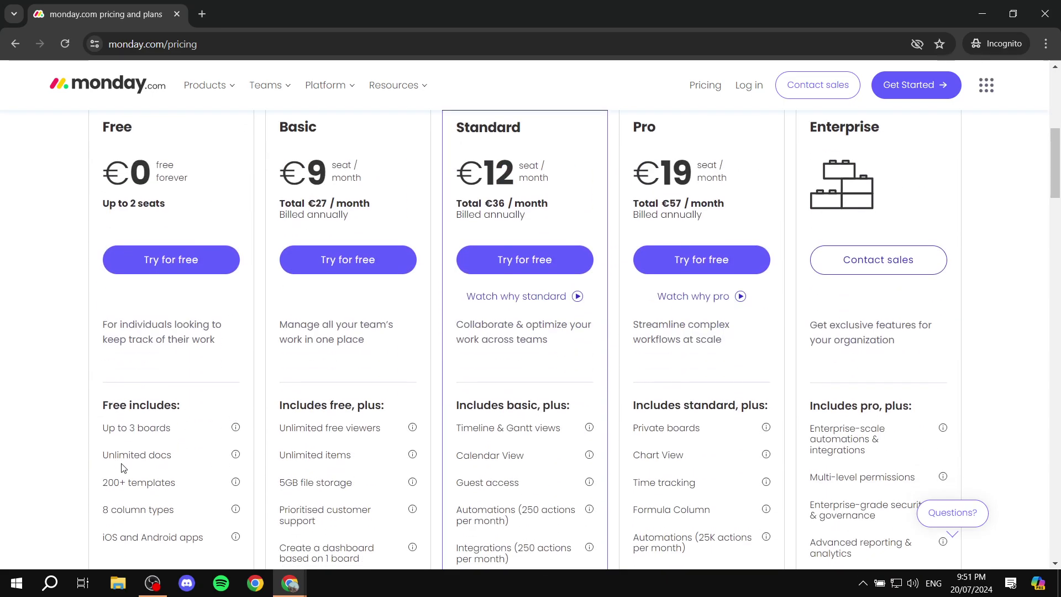
{"action": "scroll", "coordinate": [197, 407], "scroll_direction": "up", "scroll_amount": 5}
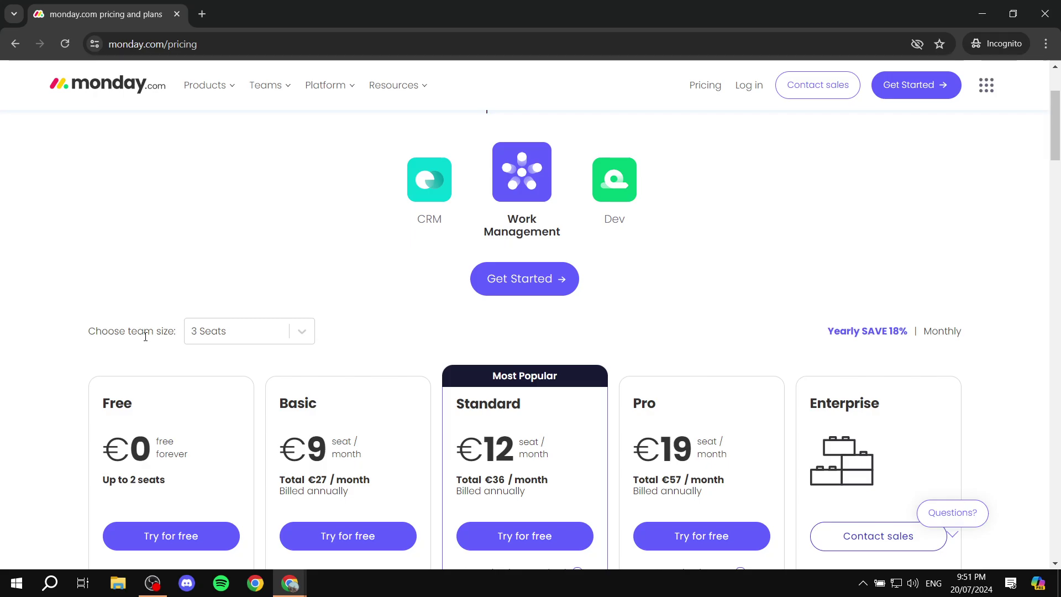
{"action": "scroll", "coordinate": [145, 336], "scroll_direction": "up", "scroll_amount": 3}
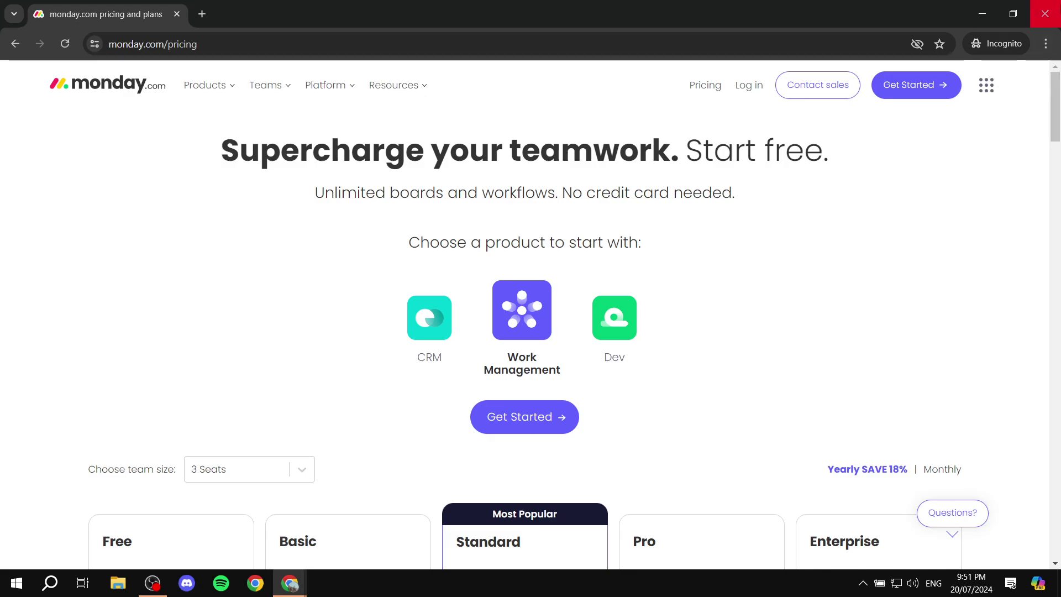
{"action": "left_click", "coordinate": [1044, 14]}
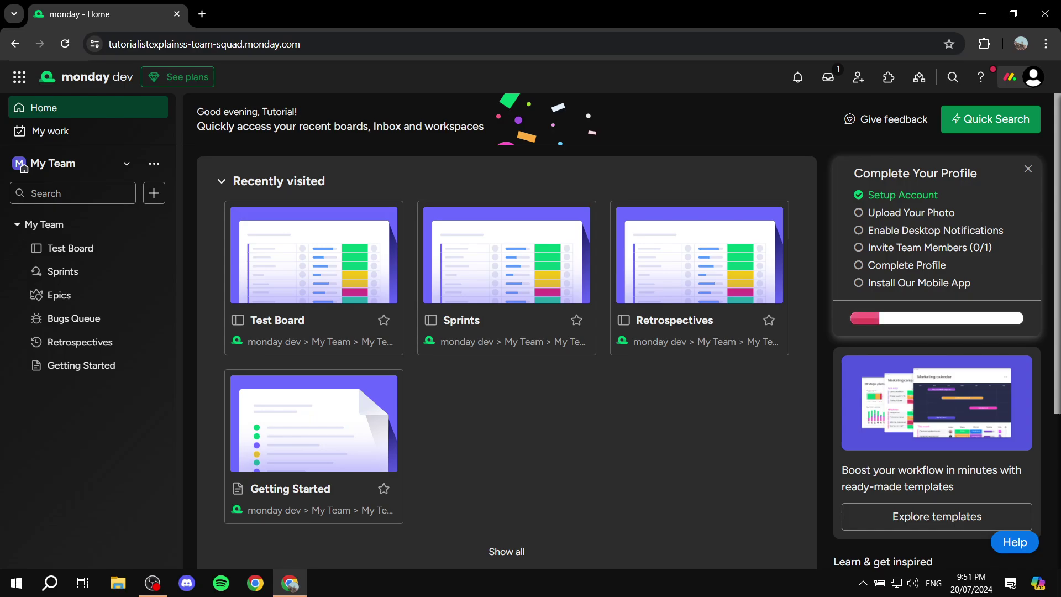
Start adding a new board from a template in the My Team workspace and browse the template categories.
{"action": "left_click", "coordinate": [80, 169]}
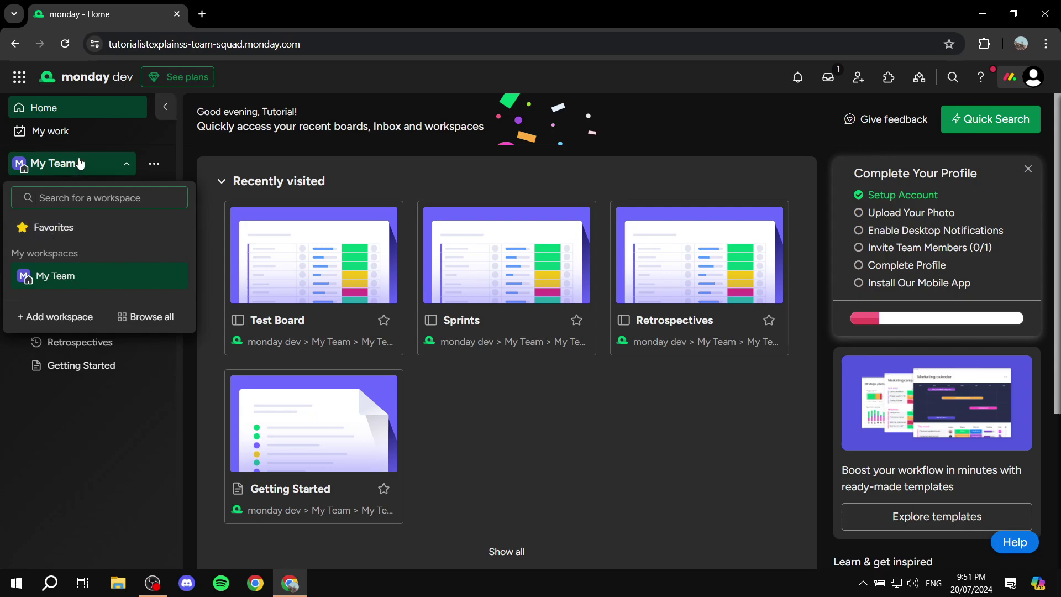
{"action": "left_click", "coordinate": [80, 163]}
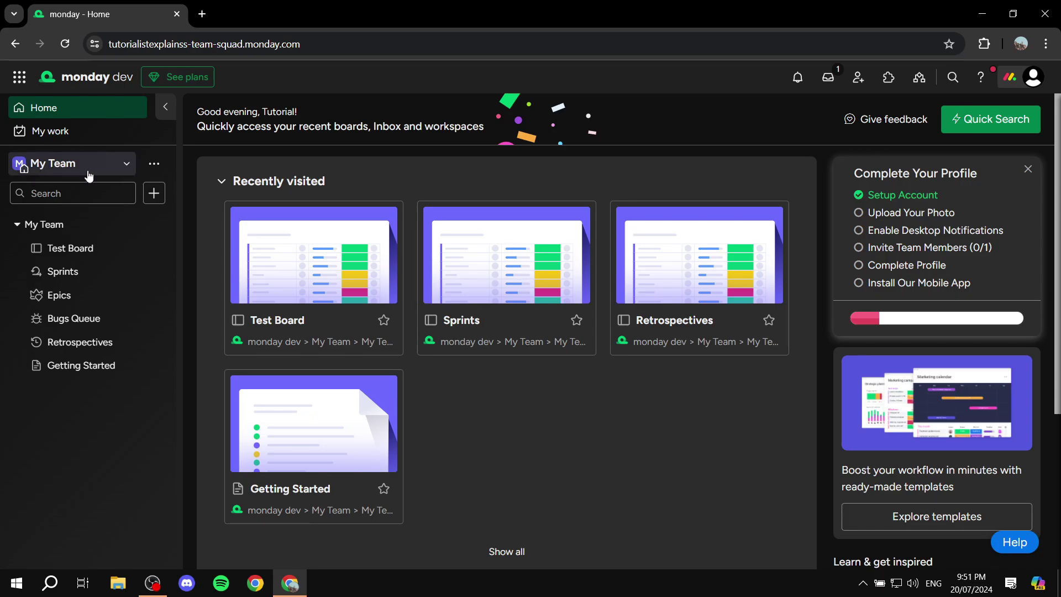
{"action": "left_click", "coordinate": [157, 196]}
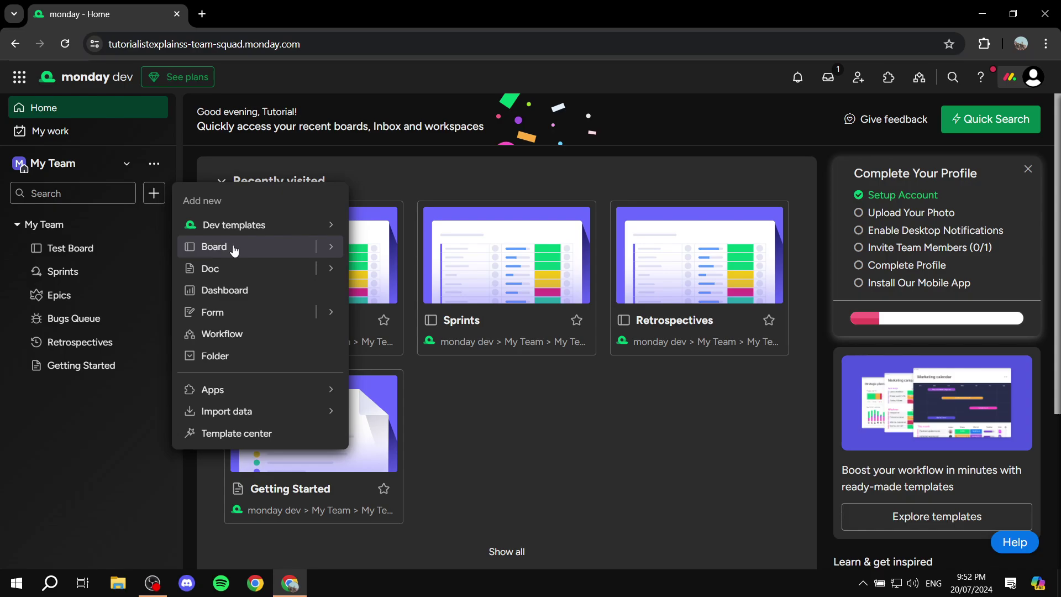
{"action": "left_click", "coordinate": [332, 252]}
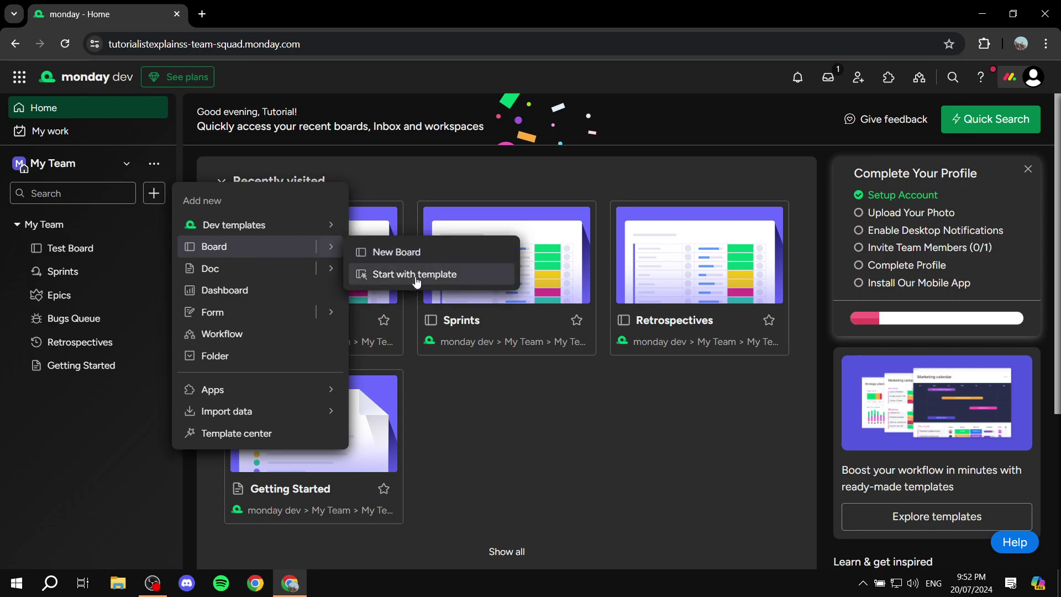
{"action": "left_click", "coordinate": [417, 278]}
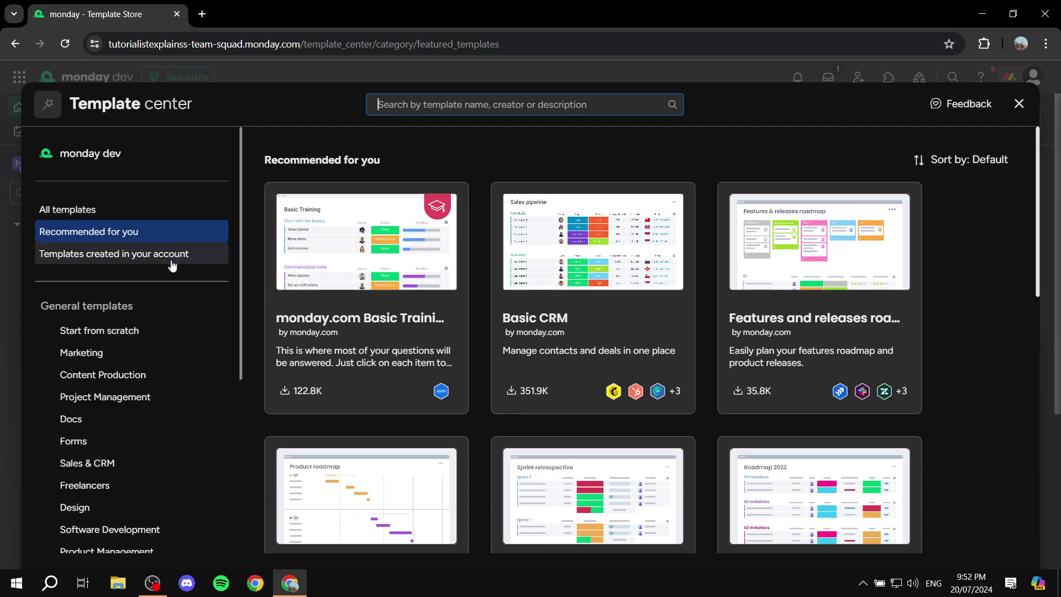
{"action": "scroll", "coordinate": [120, 277], "scroll_direction": "down", "scroll_amount": 3}
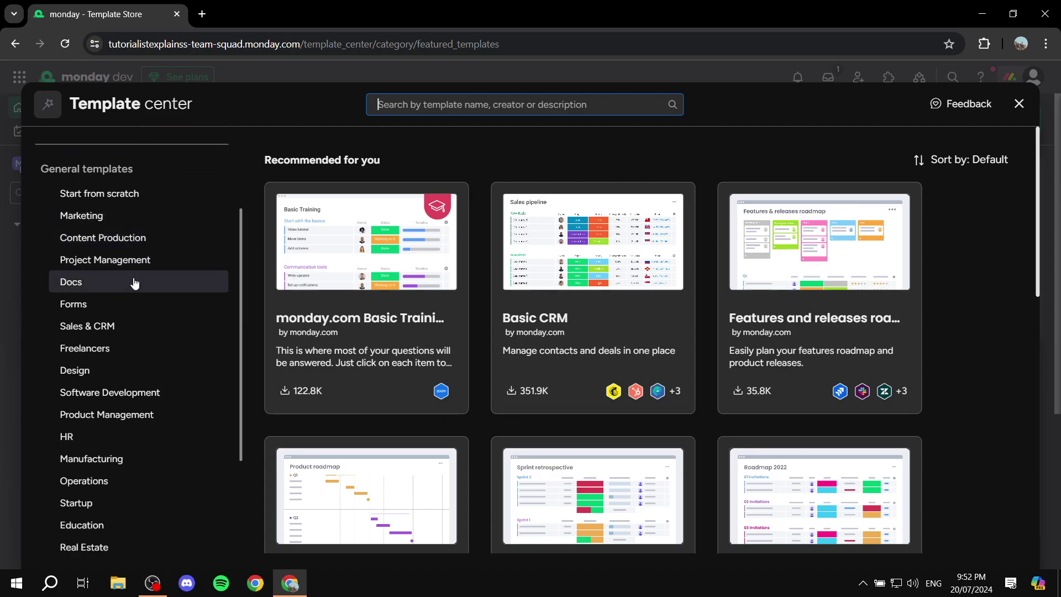
{"action": "scroll", "coordinate": [85, 272], "scroll_direction": "up", "scroll_amount": 3}
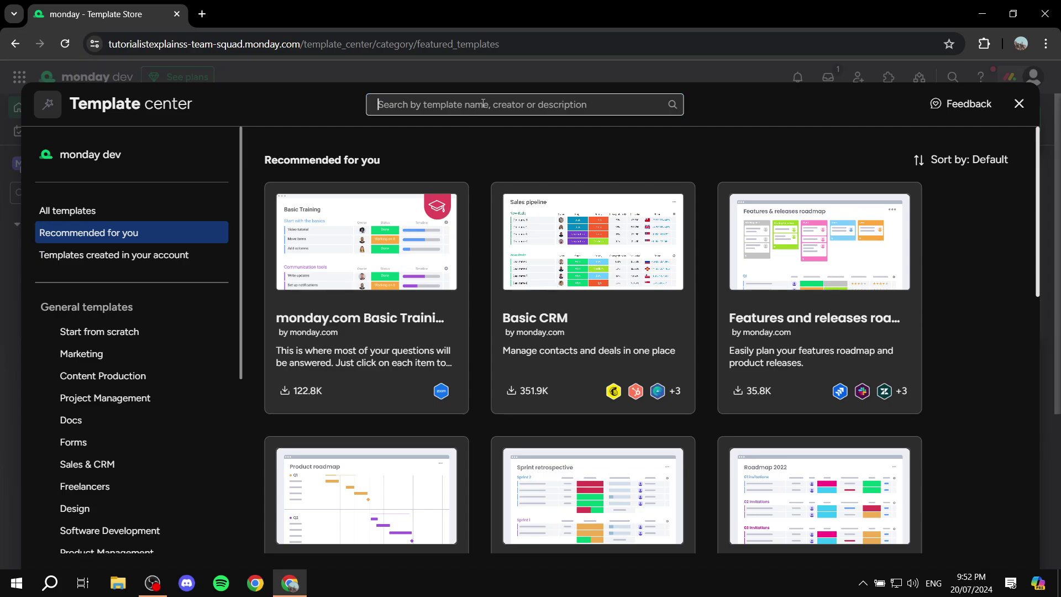
Search the template center for "Social Med" and add the Social media planner template to the workspace.
{"action": "type", "text": "Social "}
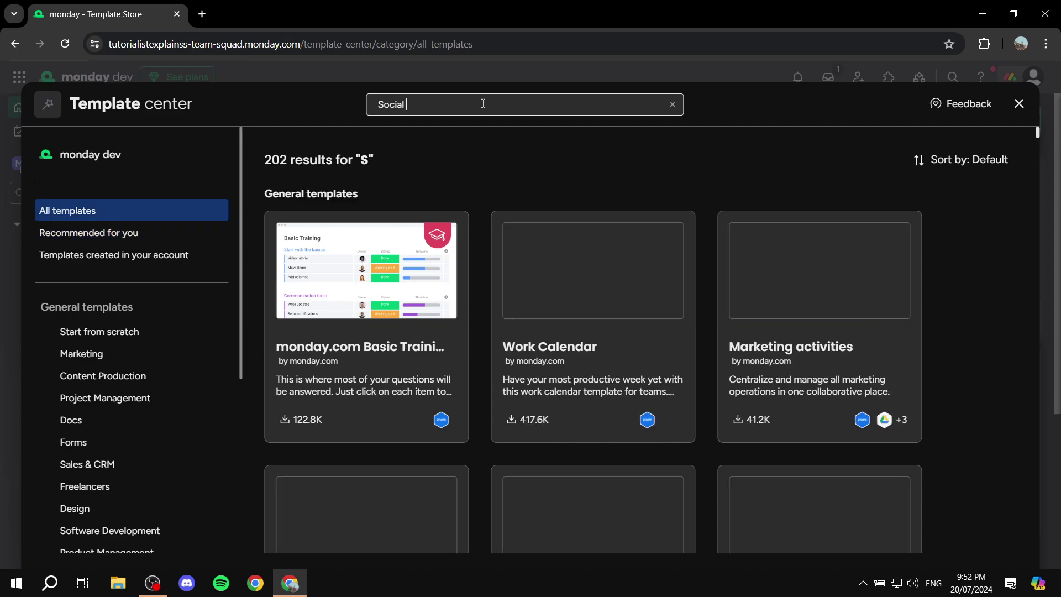
{"action": "type", "text": "Med"}
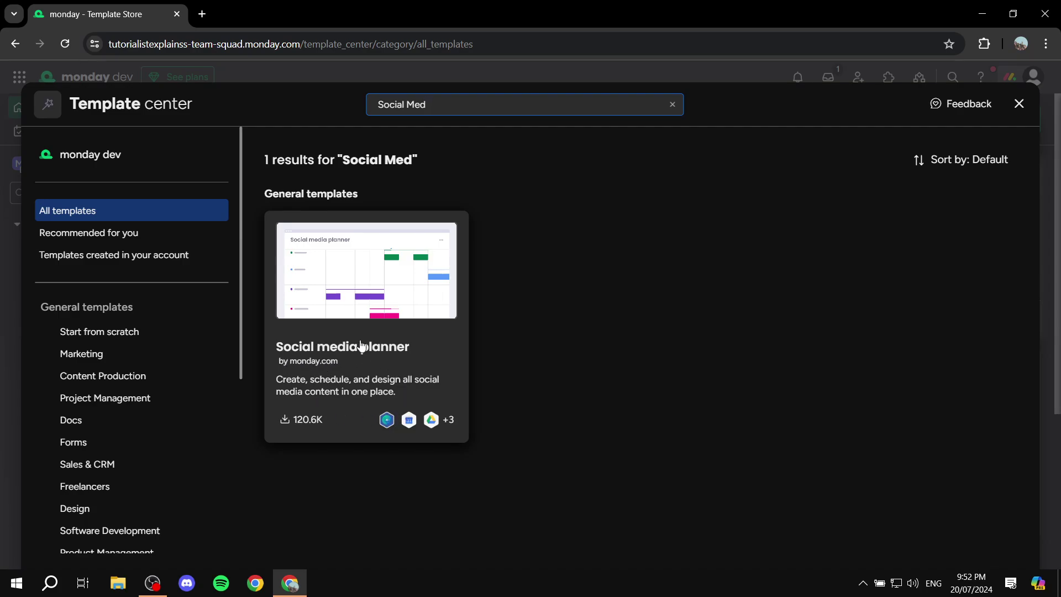
{"action": "left_click", "coordinate": [403, 358]}
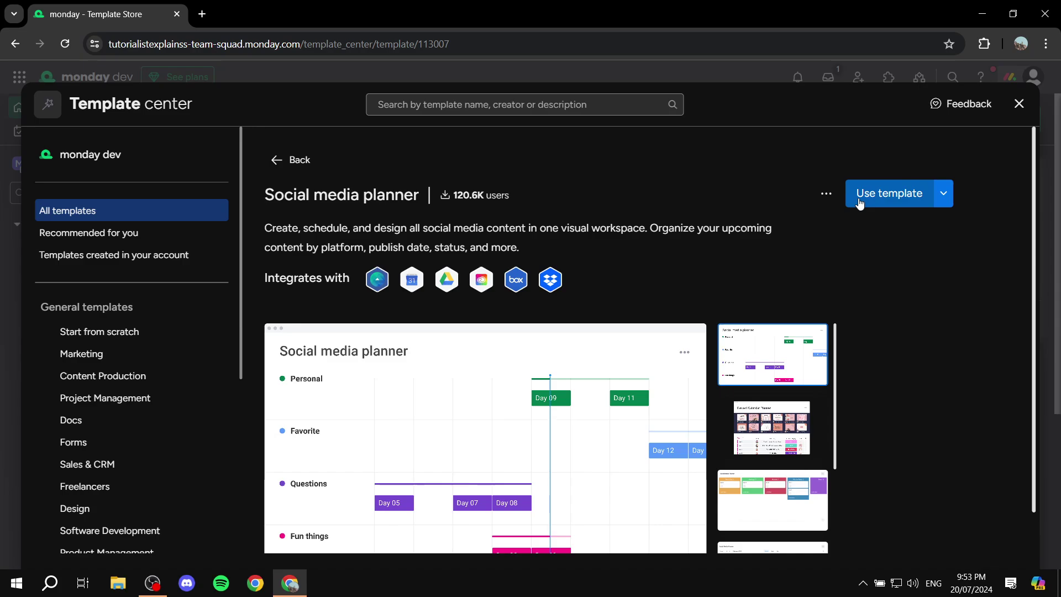
{"action": "left_click", "coordinate": [862, 200]}
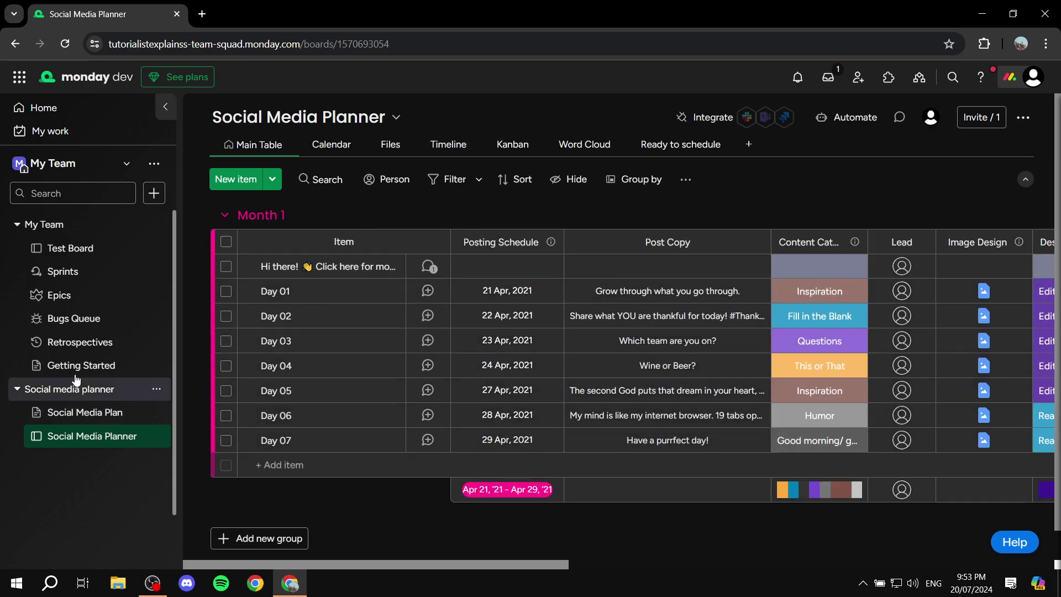
Collapse the My Team folder and review the Strategy and Content sections of the Social Media Plan doc.
{"action": "left_click", "coordinate": [17, 225]}
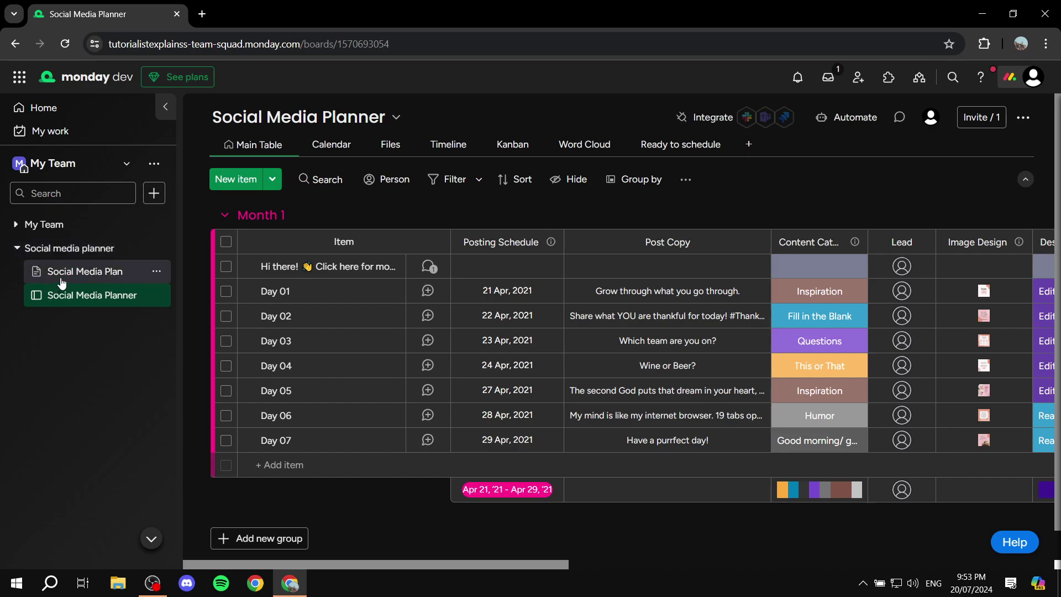
{"action": "left_click", "coordinate": [83, 277]}
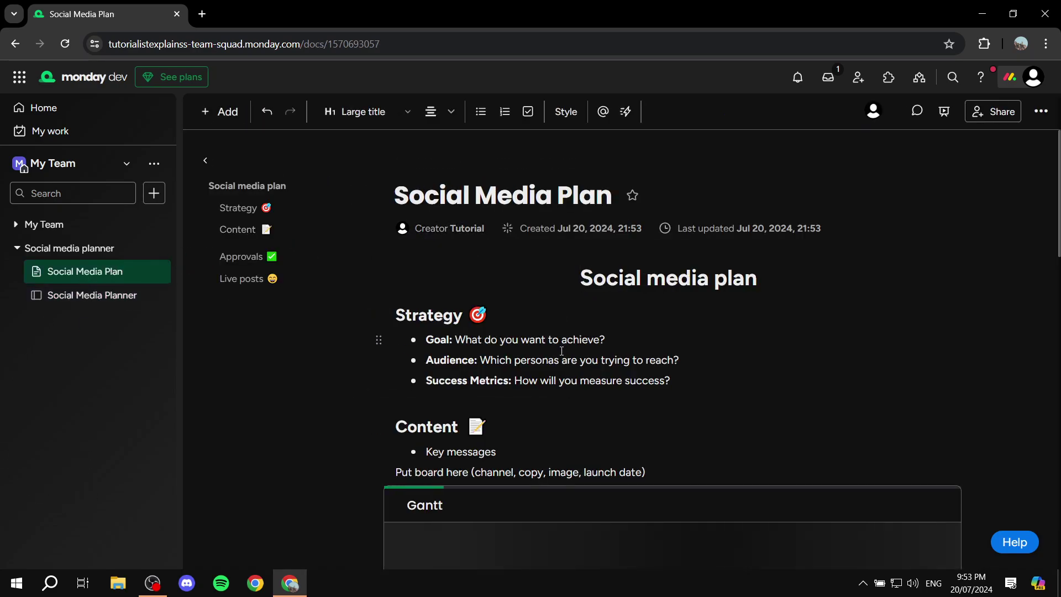
{"action": "scroll", "coordinate": [498, 367], "scroll_direction": "down", "scroll_amount": 2}
{"action": "scroll", "coordinate": [543, 372], "scroll_direction": "down", "scroll_amount": 4}
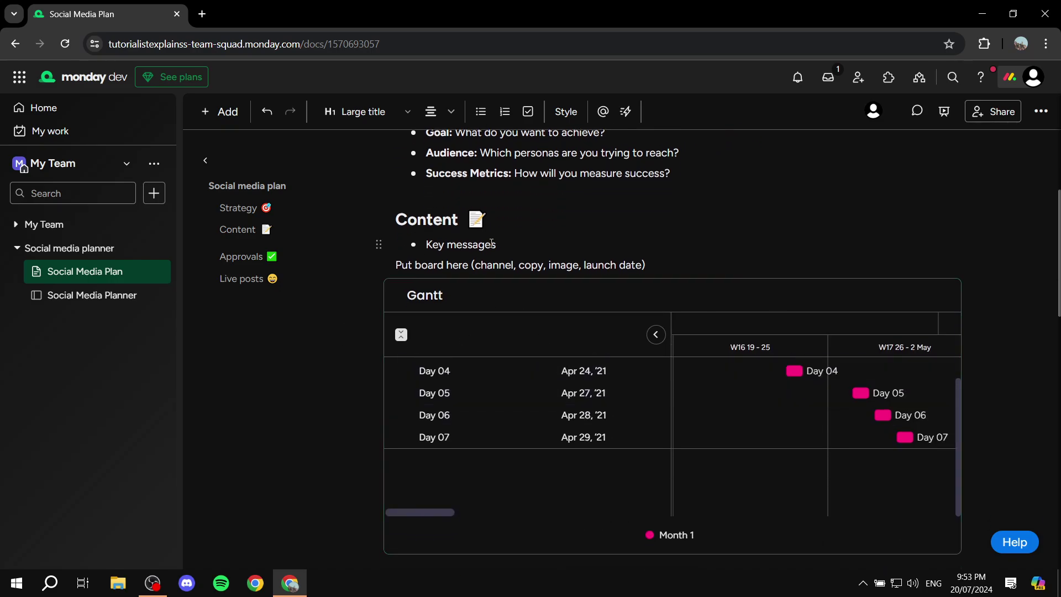
{"action": "scroll", "coordinate": [325, 363], "scroll_direction": "up", "scroll_amount": 3}
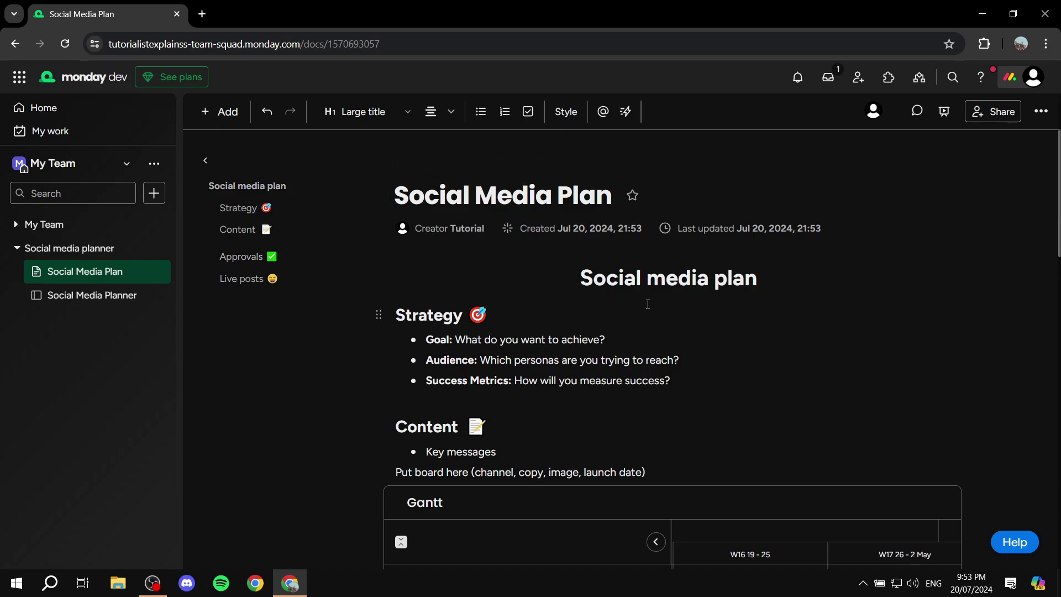
{"action": "scroll", "coordinate": [920, 247], "scroll_direction": "down", "scroll_amount": 10}
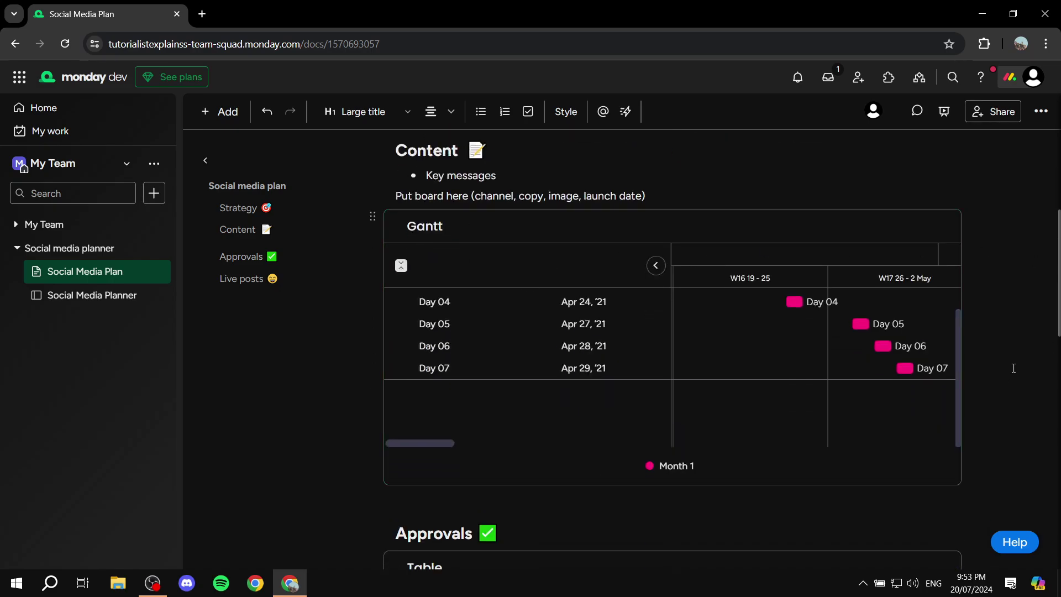
{"action": "scroll", "coordinate": [1021, 369], "scroll_direction": "up", "scroll_amount": 10}
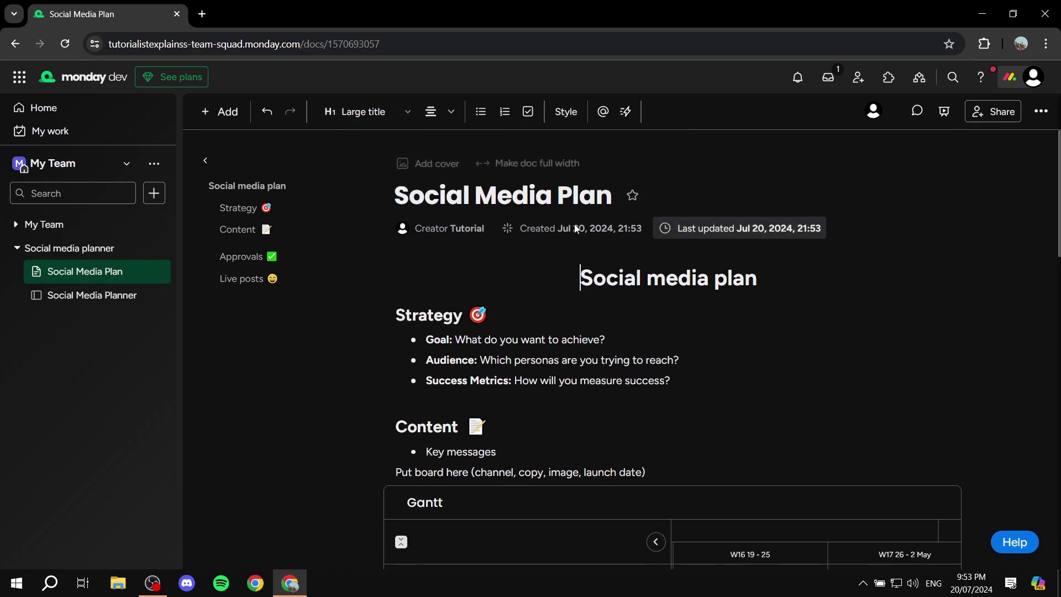
Open the Social Media Planner board and look through the daily items in its Month 1 group.
{"action": "left_click", "coordinate": [89, 296]}
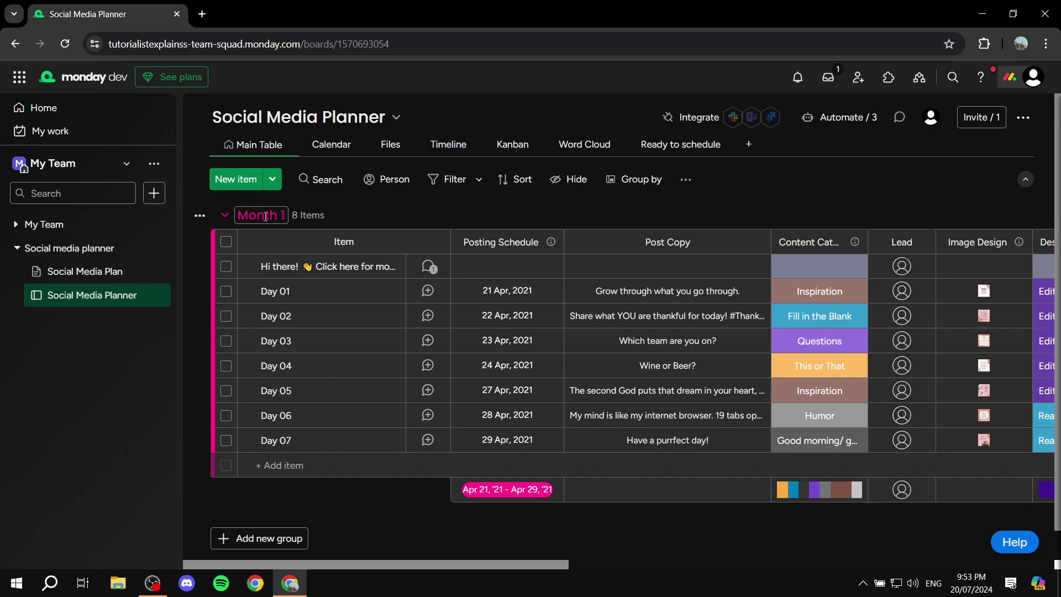
{"action": "scroll", "coordinate": [305, 443], "scroll_direction": "down", "scroll_amount": 1}
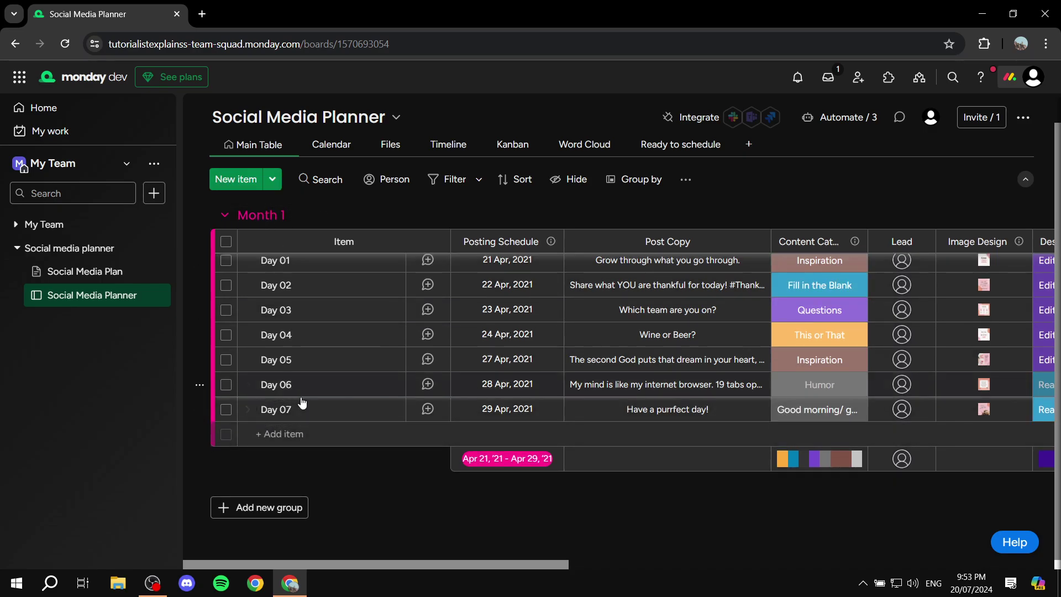
{"action": "scroll", "coordinate": [301, 404], "scroll_direction": "up", "scroll_amount": 1}
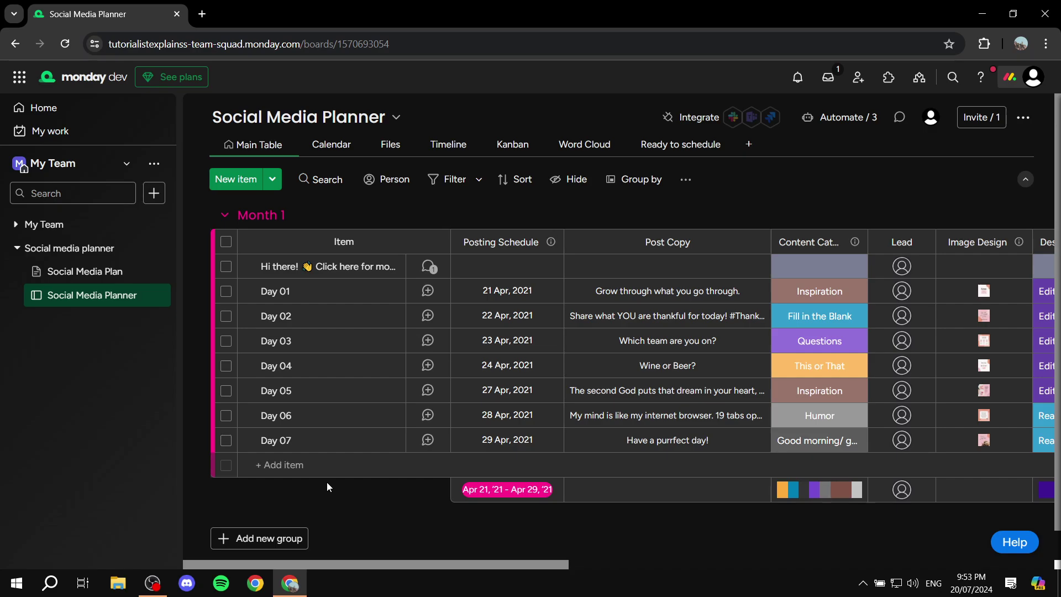
{"action": "scroll", "coordinate": [322, 483], "scroll_direction": "down", "scroll_amount": 1}
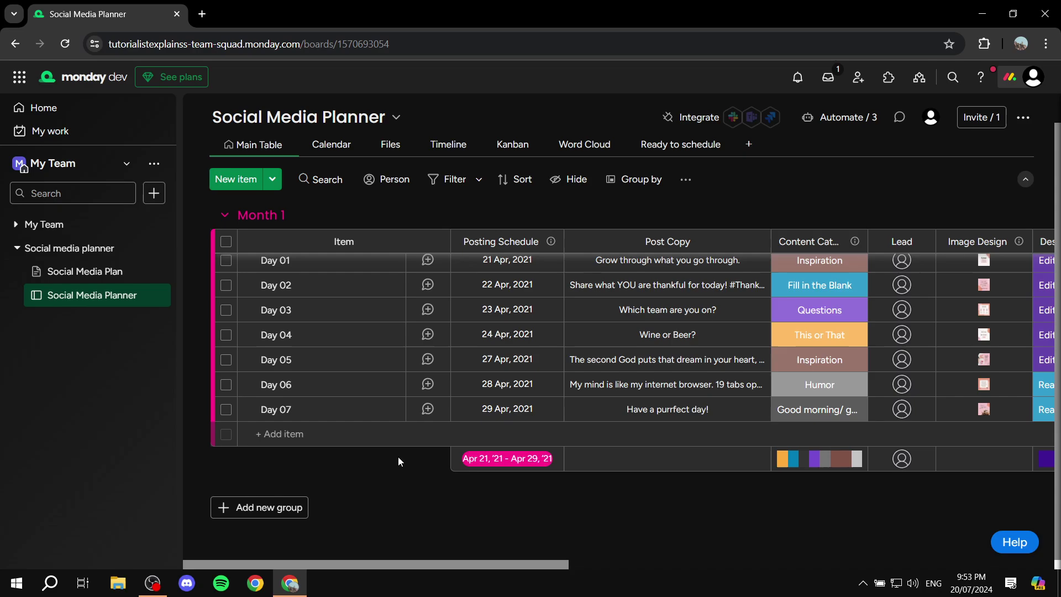
{"action": "scroll", "coordinate": [399, 461], "scroll_direction": "up", "scroll_amount": 1}
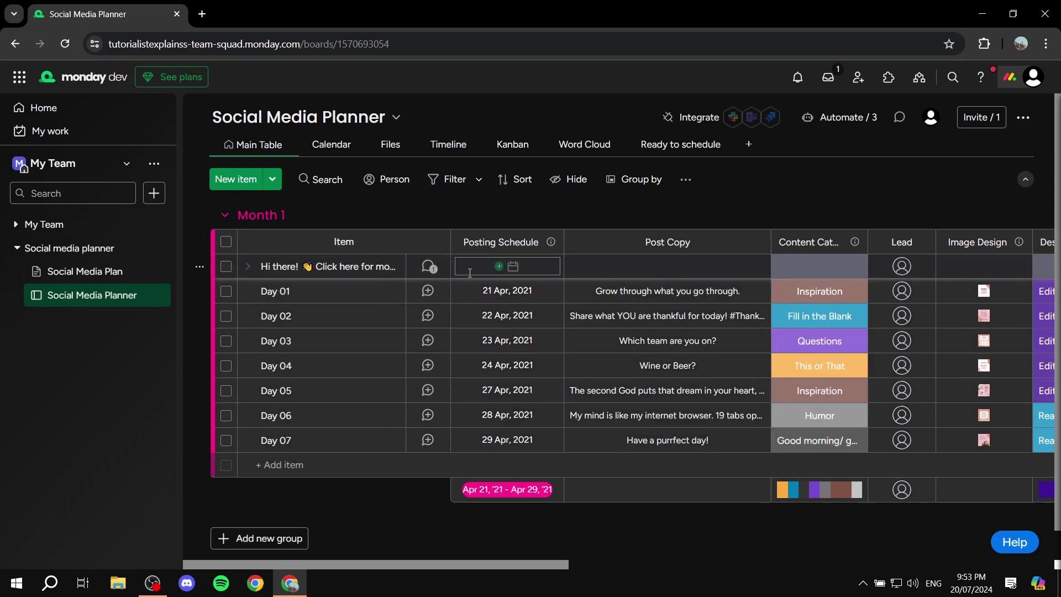
Rename the Month 1 group of the Social Media Planner board to "Week 1".
{"action": "left_click", "coordinate": [283, 211]}
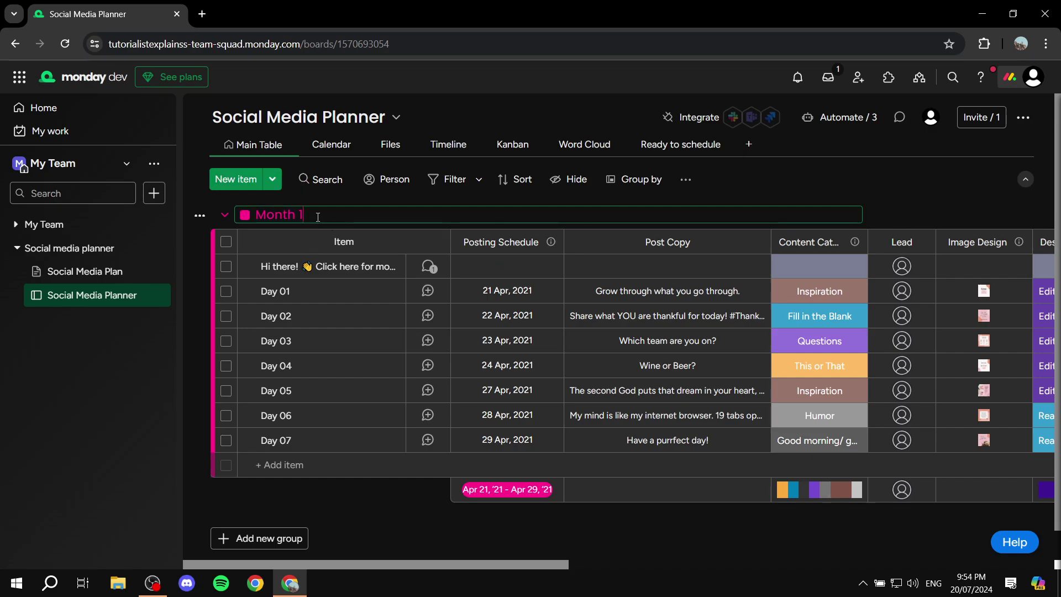
{"action": "key", "text": "BackSpace"}
{"action": "key", "text": "BackSpace"}
{"action": "key", "text": "BackSpace"}
{"action": "key", "text": "BackSpace"}
{"action": "key", "text": "Return"}
Add a new group below Week 1 and name it "Week 2".
{"action": "scroll", "coordinate": [278, 554], "scroll_direction": "down", "scroll_amount": 1}
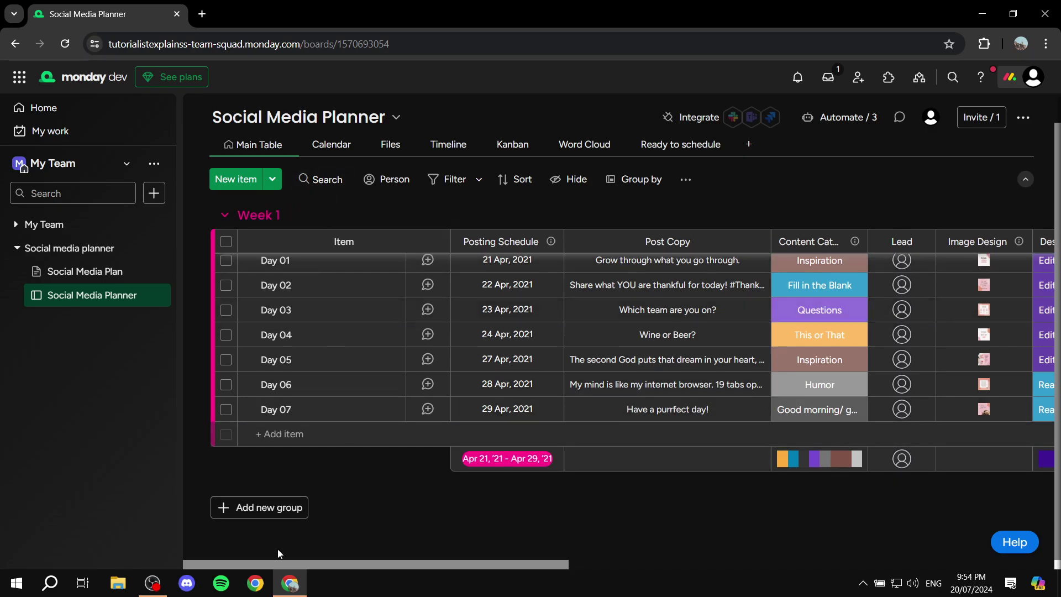
{"action": "left_click", "coordinate": [296, 507]}
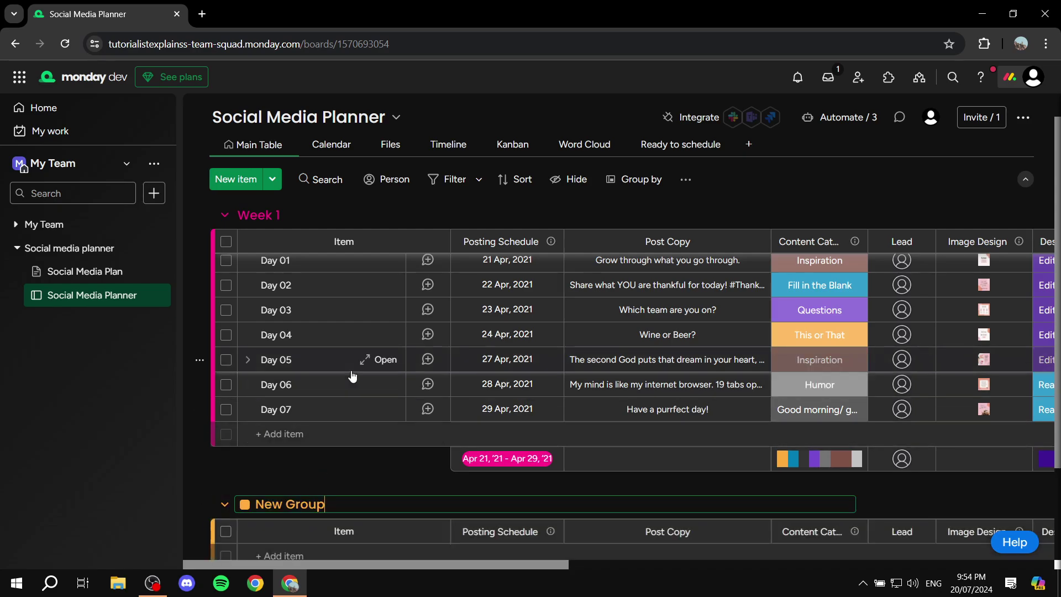
{"action": "key", "text": "BackSpace"}
{"action": "key", "text": "BackSpace"}
{"action": "key", "text": "BackSpace"}
{"action": "key", "text": "BackSpace"}
{"action": "key", "text": "BackSpace"}
{"action": "key", "text": "BackSpace"}
{"action": "key", "text": "BackSpace"}
{"action": "key", "text": "BackSpace"}
{"action": "key", "text": "BackSpace"}
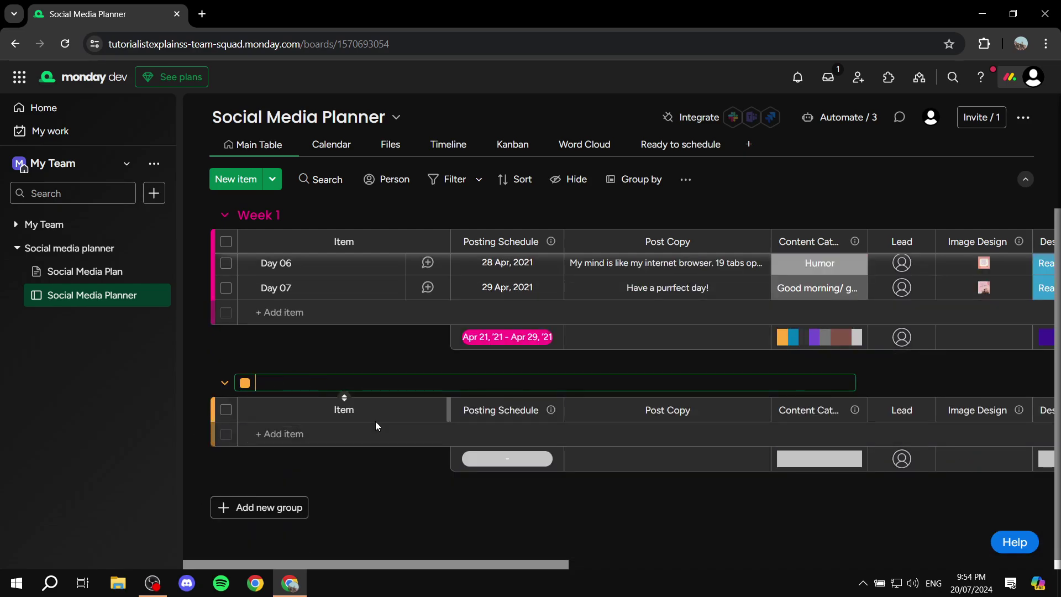
{"action": "type", "text": "Week 2"}
{"action": "left_click", "coordinate": [401, 482]}
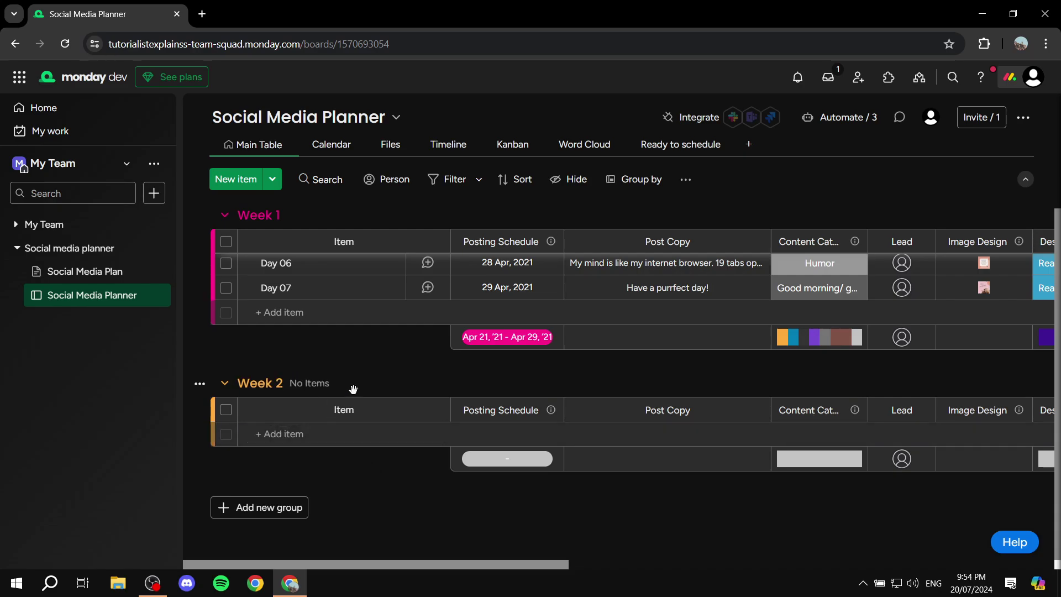
{"action": "scroll", "coordinate": [277, 343], "scroll_direction": "up", "scroll_amount": 3}
{"action": "scroll", "coordinate": [273, 289], "scroll_direction": "down", "scroll_amount": 3}
{"action": "scroll", "coordinate": [355, 368], "scroll_direction": "up", "scroll_amount": 3}
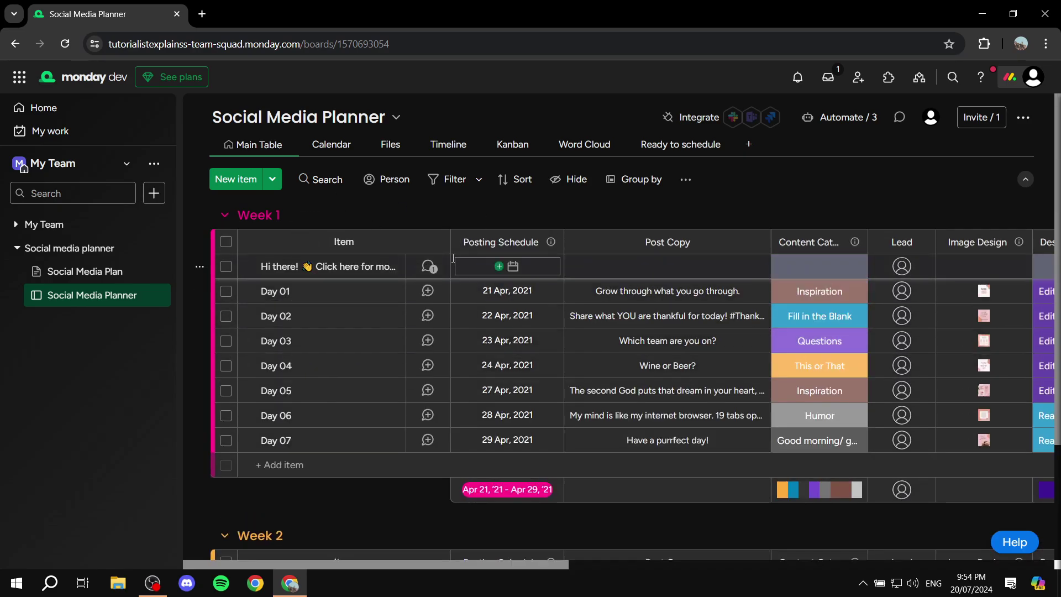
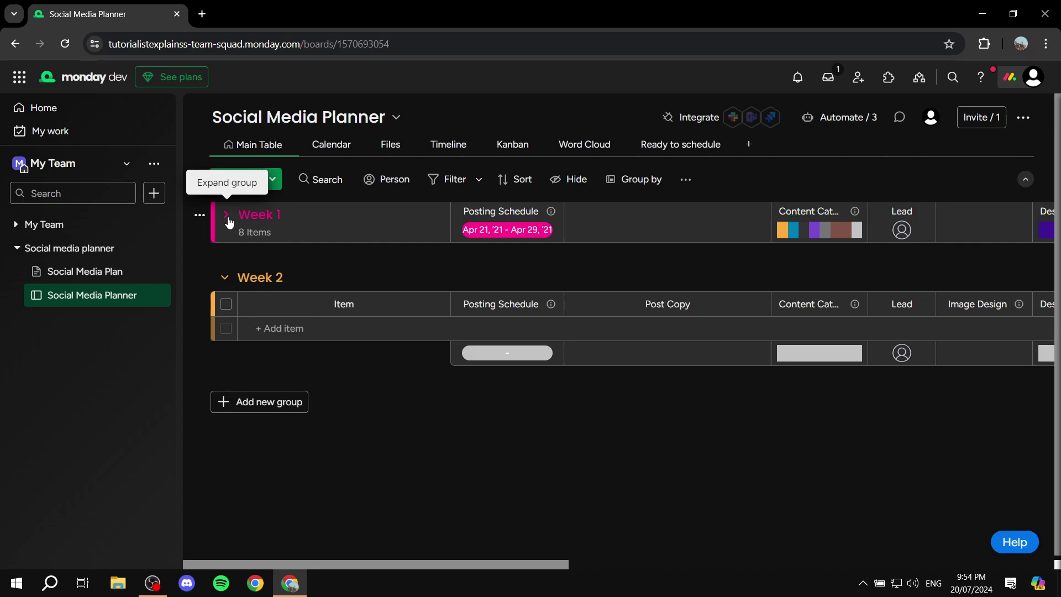
Expand the collapsed Week 1 group and look over its items and the Week 2 group below.
{"action": "left_click", "coordinate": [227, 216]}
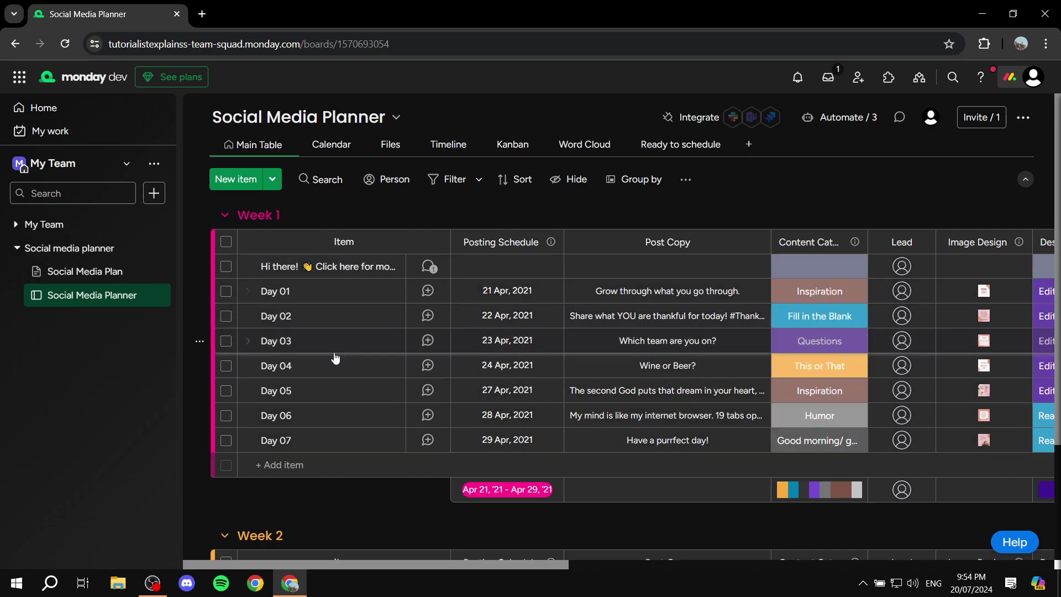
{"action": "scroll", "coordinate": [331, 470], "scroll_direction": "down", "scroll_amount": 3}
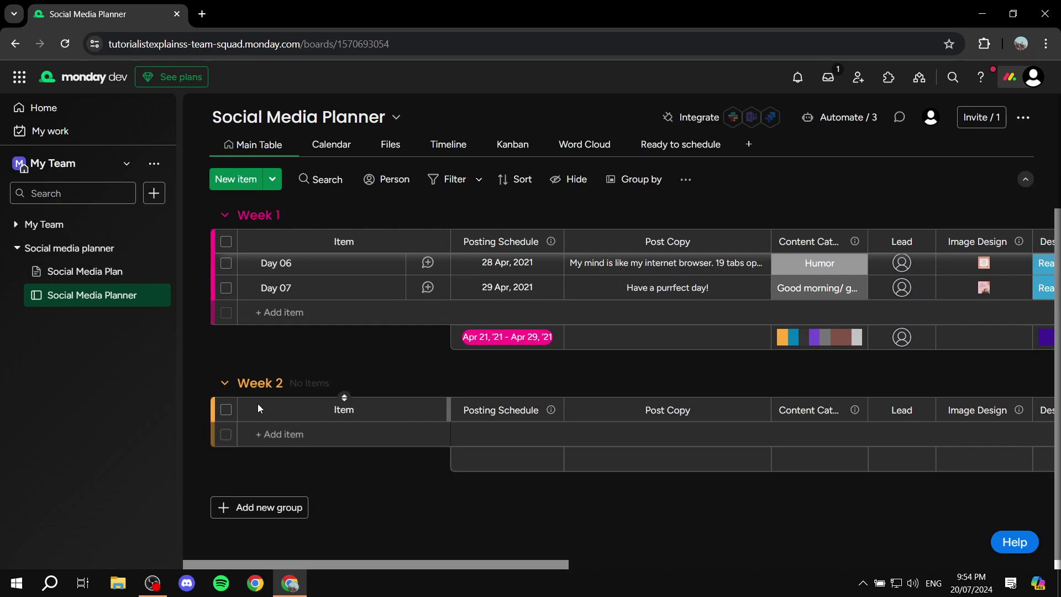
{"action": "scroll", "coordinate": [359, 459], "scroll_direction": "up", "scroll_amount": 3}
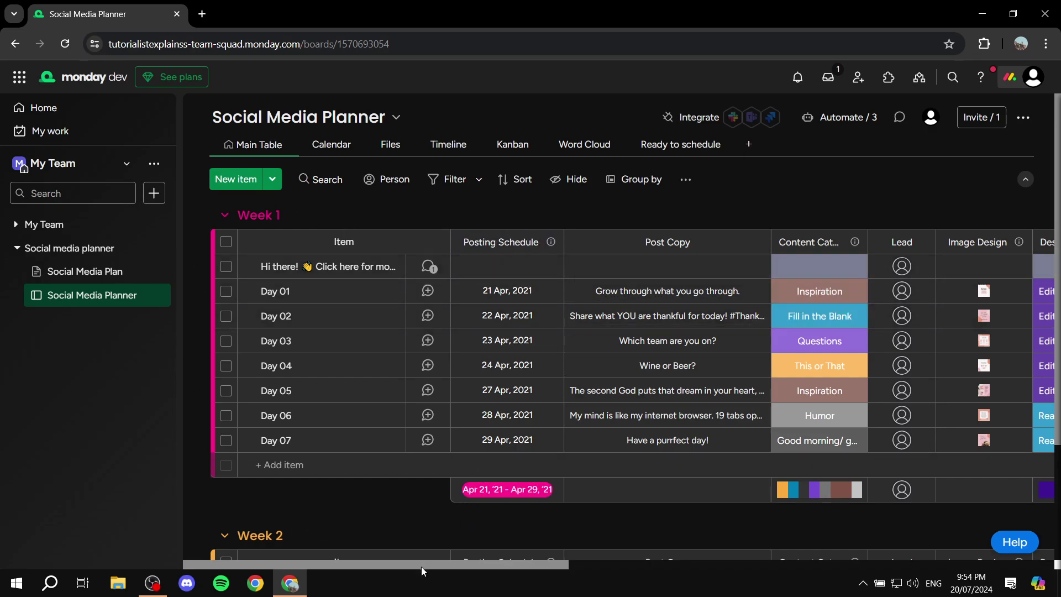
Delete the Content Category column from the Social Media Planner board and confirm the deletion.
{"action": "left_click_drag", "start_coordinate": [422, 566], "coordinate": [383, 559]}
{"action": "left_click_drag", "start_coordinate": [407, 565], "coordinate": [534, 548]}
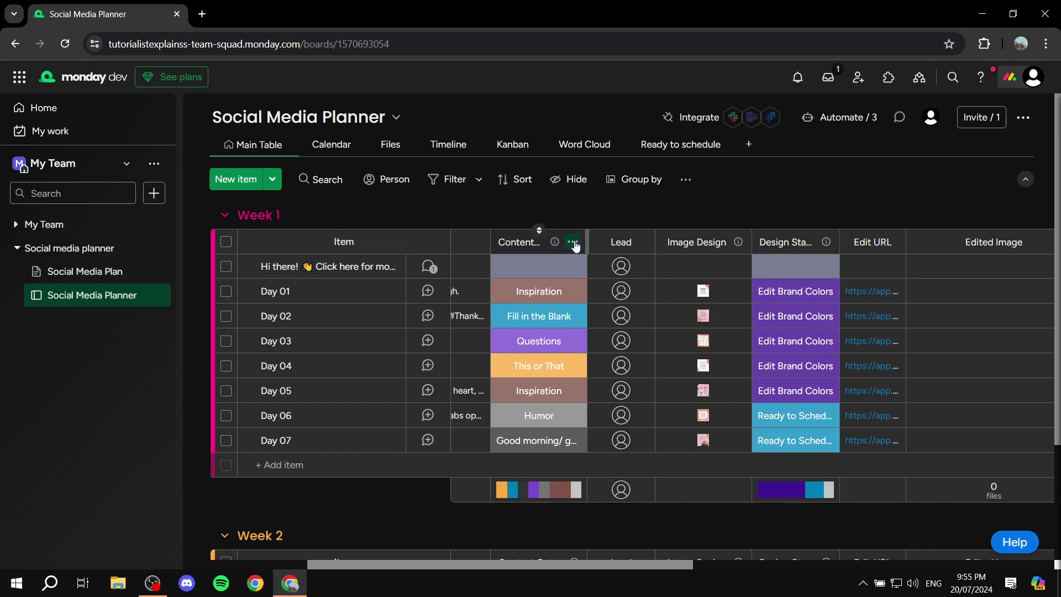
{"action": "left_click", "coordinate": [574, 242]}
{"action": "left_click", "coordinate": [621, 464]}
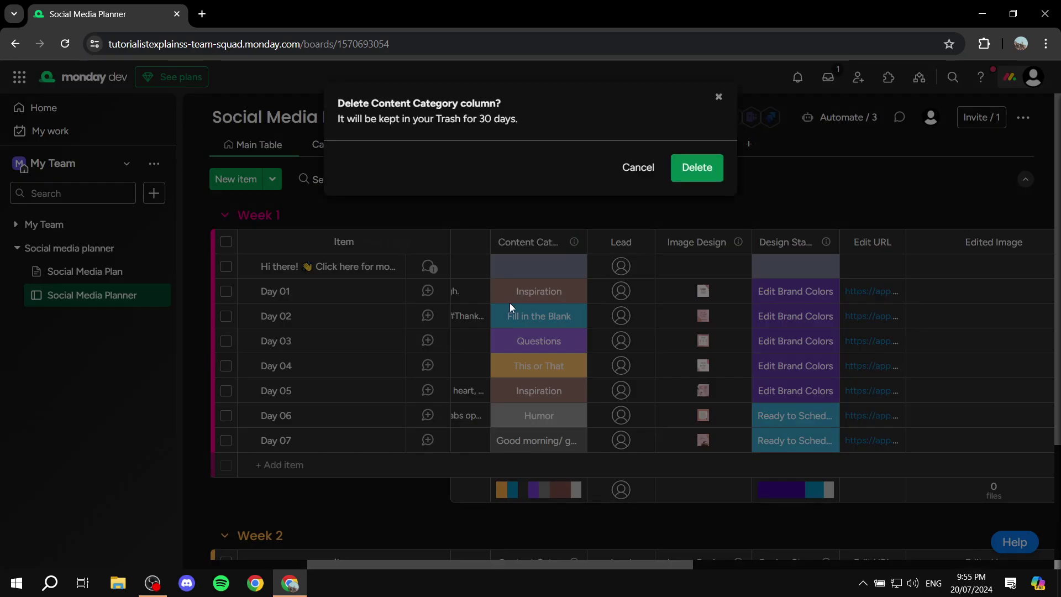
{"action": "left_click", "coordinate": [680, 172]}
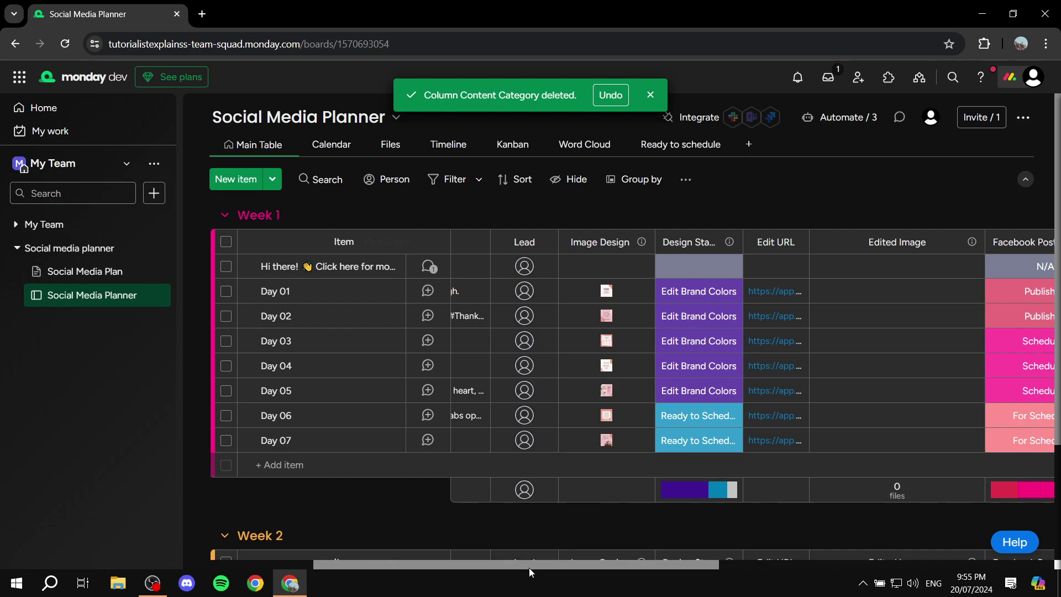
Review the remaining design and posting status columns, and delete the LinkedIn Posting Status column.
{"action": "left_click_drag", "start_coordinate": [522, 562], "coordinate": [553, 562]}
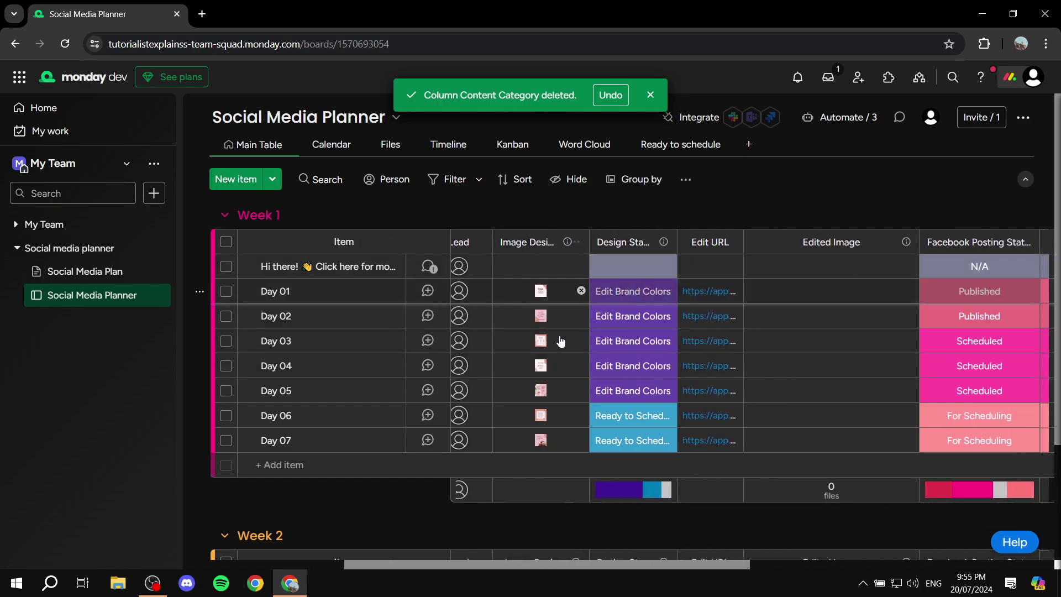
{"action": "left_click_drag", "start_coordinate": [522, 563], "coordinate": [566, 560]}
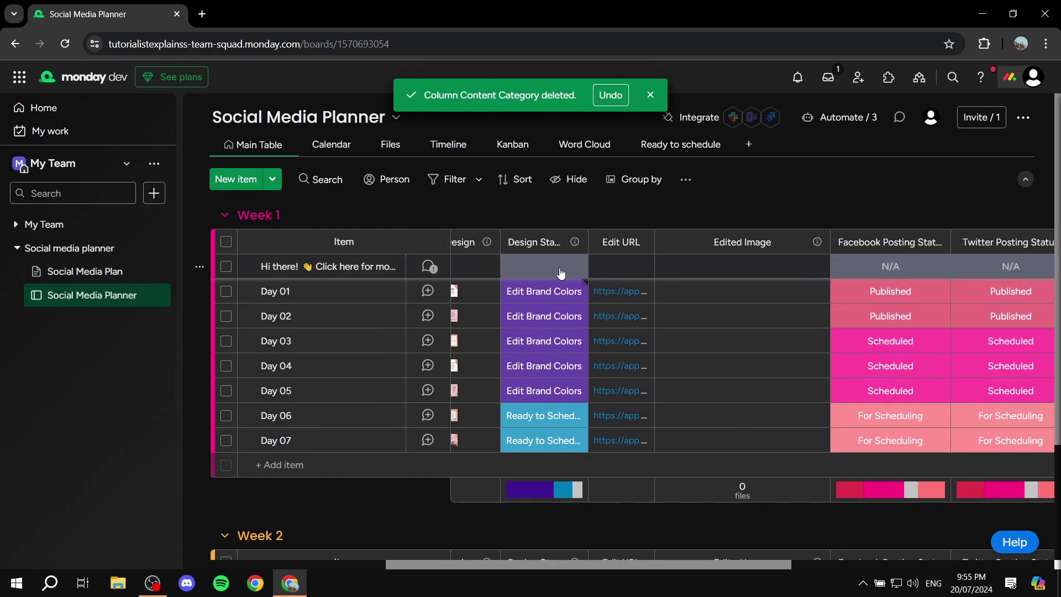
{"action": "left_click_drag", "start_coordinate": [553, 565], "coordinate": [682, 555]}
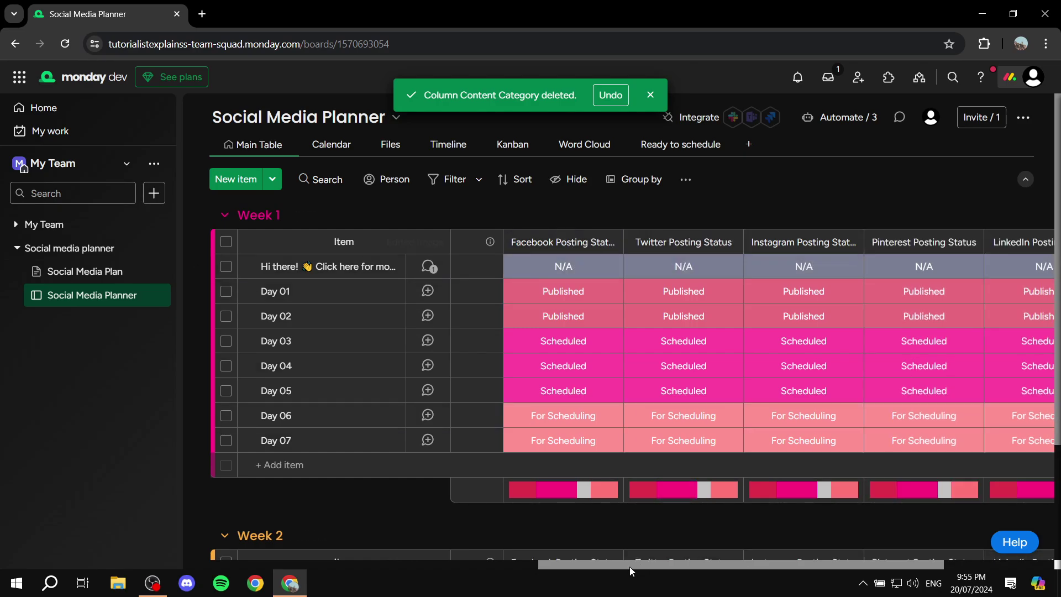
{"action": "left_click_drag", "start_coordinate": [629, 566], "coordinate": [761, 557]}
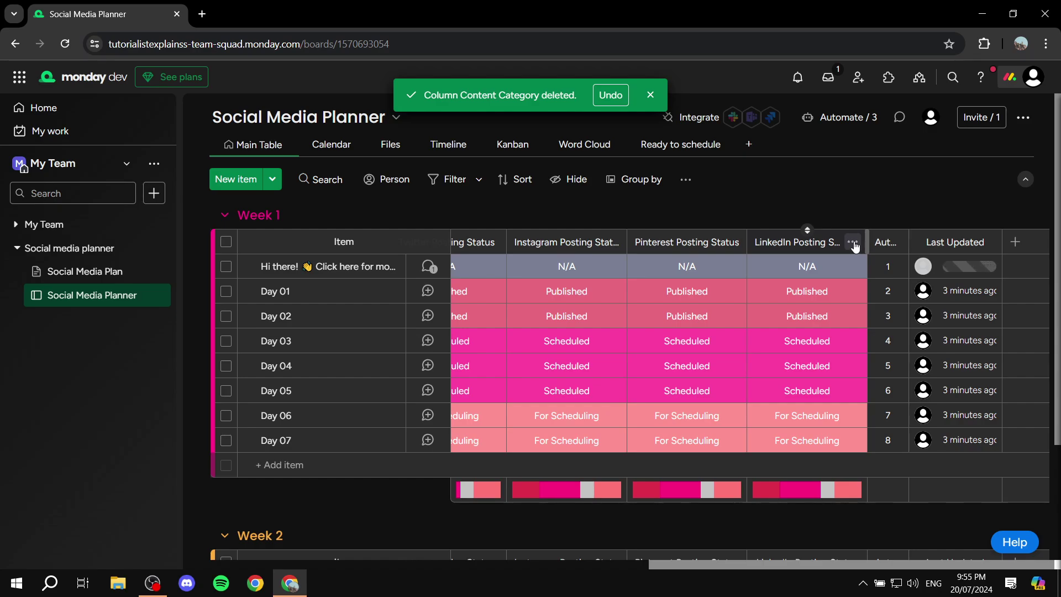
{"action": "left_click", "coordinate": [854, 243]}
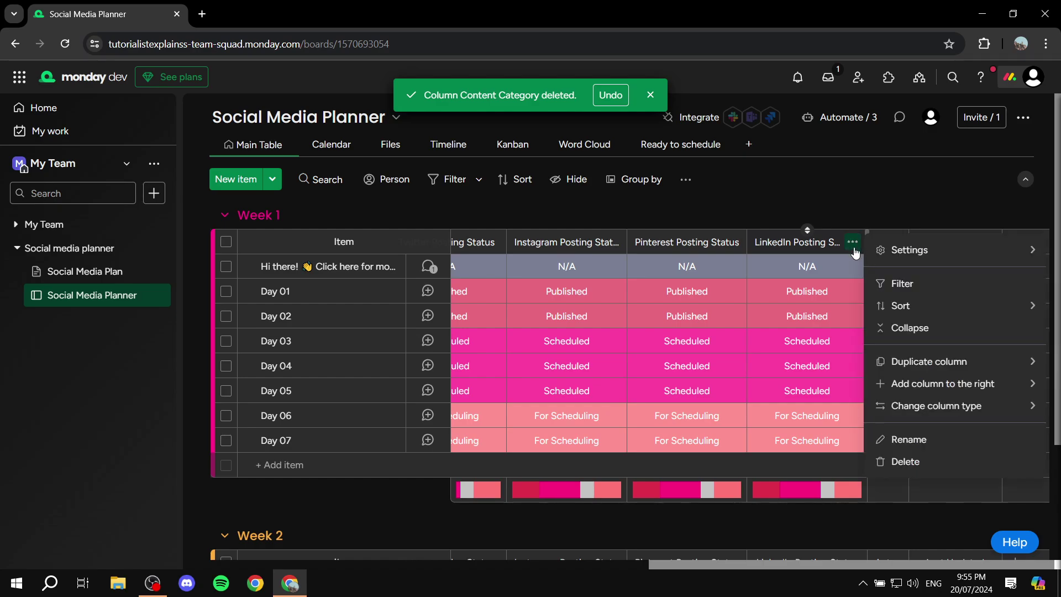
{"action": "left_click", "coordinate": [905, 459]}
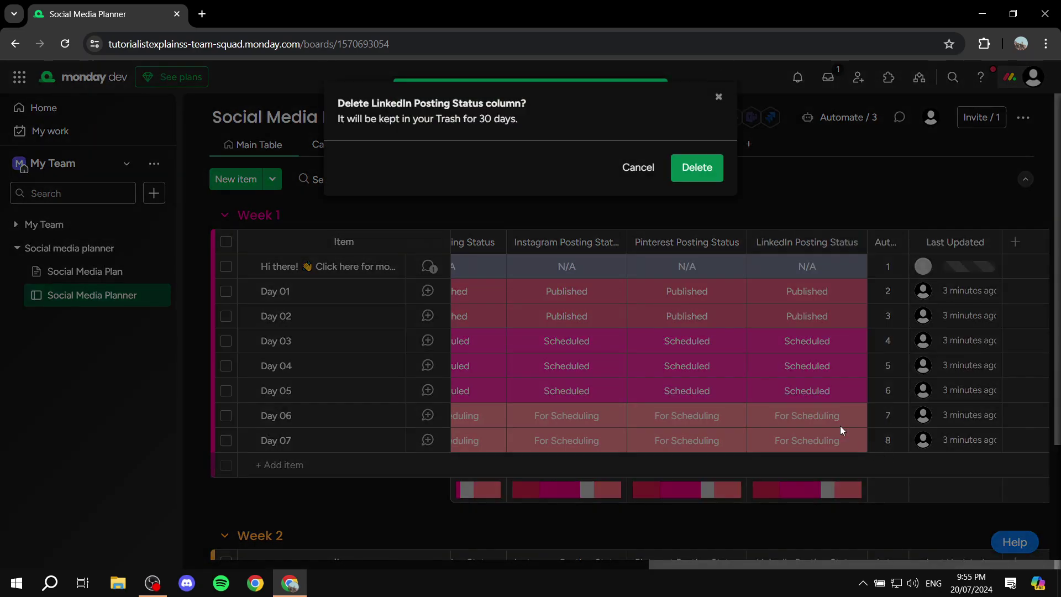
{"action": "left_click", "coordinate": [698, 167]}
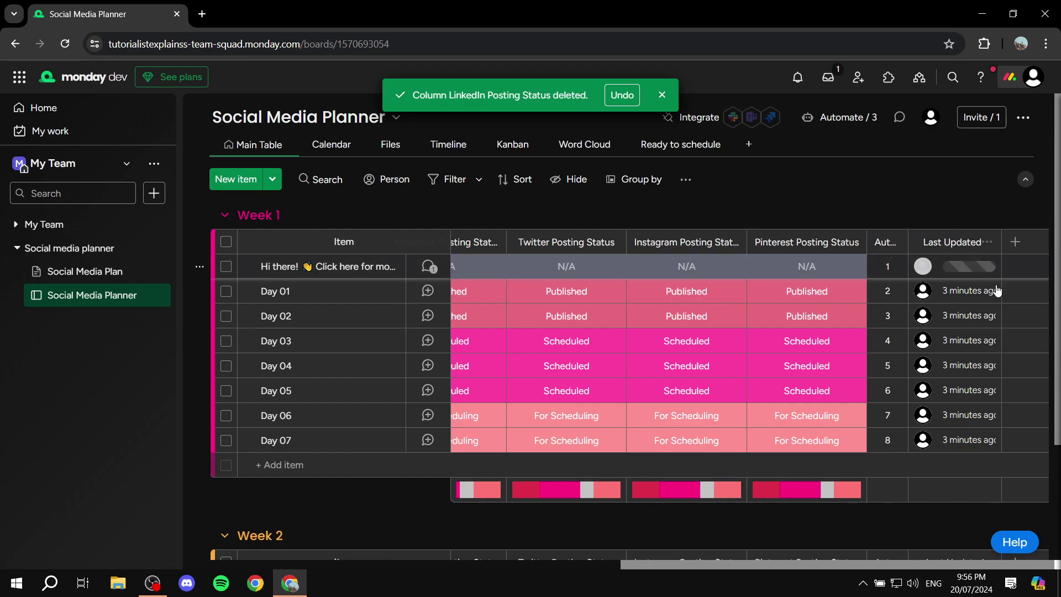
Delete the Last Updated and Auto Number columns from the board.
{"action": "left_click", "coordinate": [993, 242]}
{"action": "left_click", "coordinate": [888, 463]}
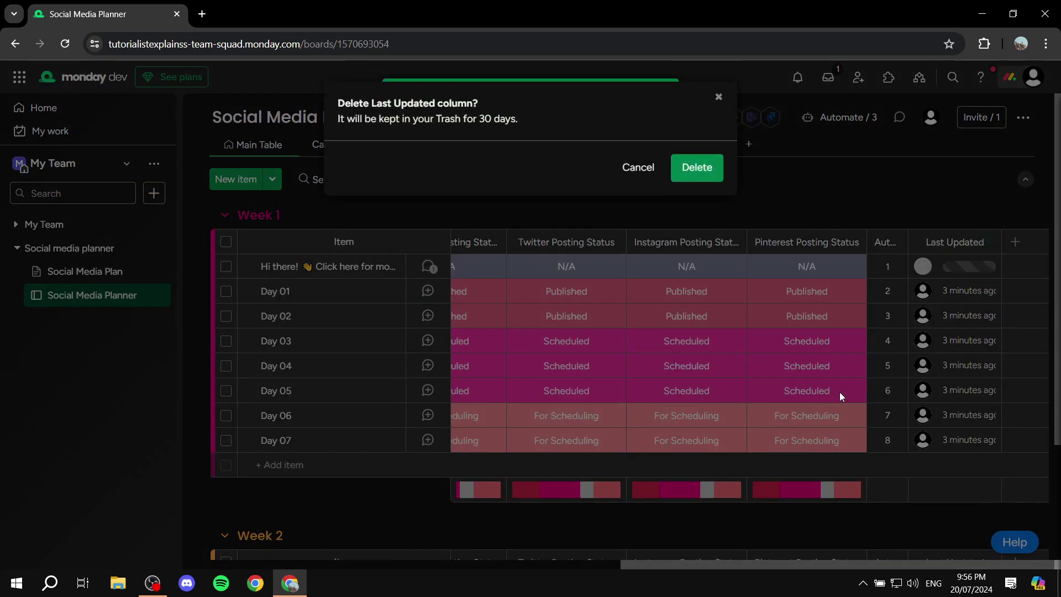
{"action": "left_click", "coordinate": [697, 167]}
{"action": "left_click", "coordinate": [987, 243]}
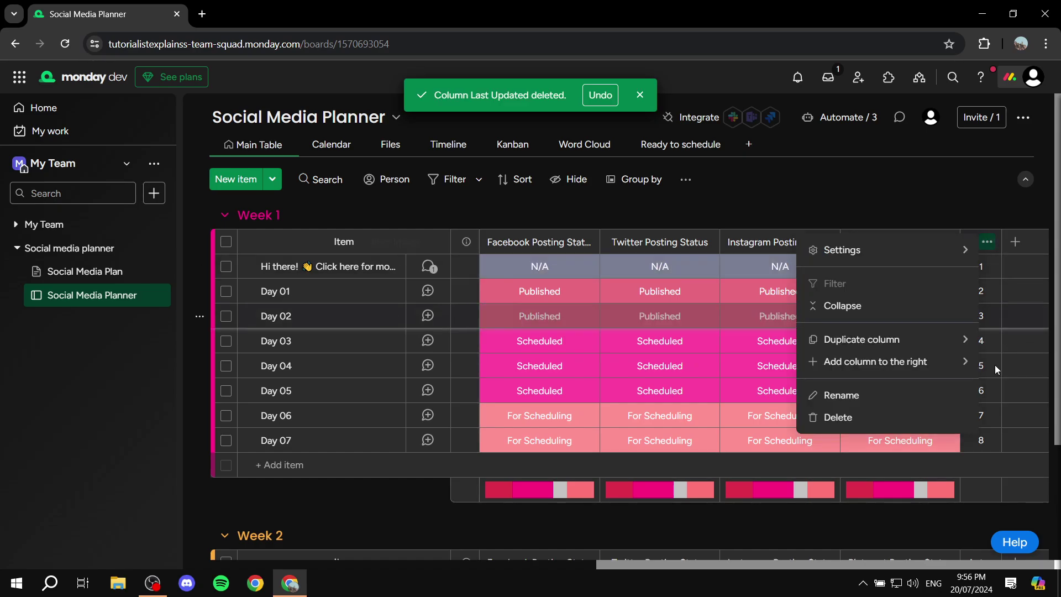
{"action": "left_click", "coordinate": [900, 416]}
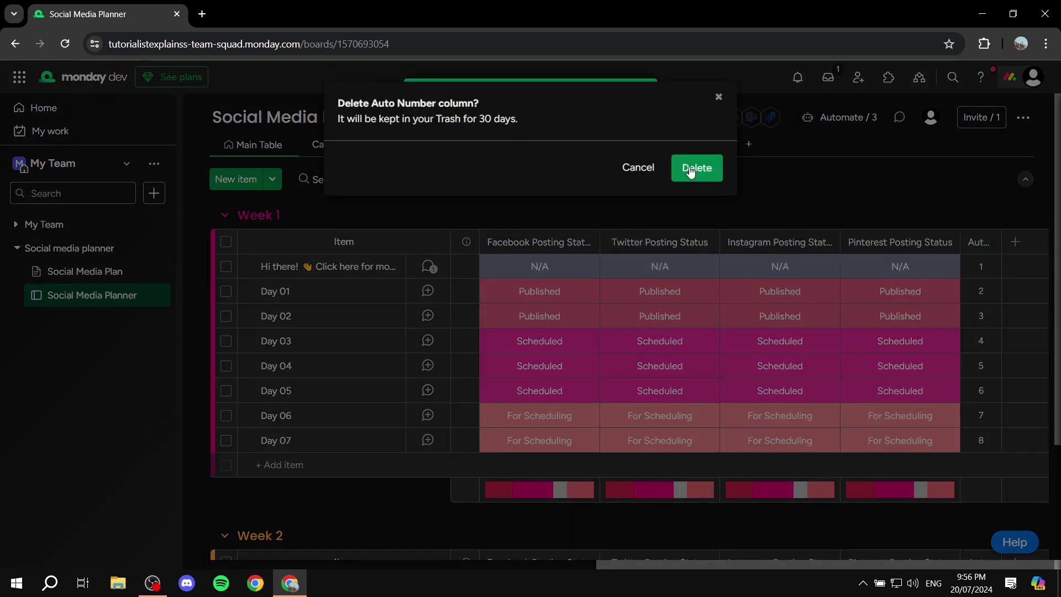
{"action": "left_click", "coordinate": [691, 169]}
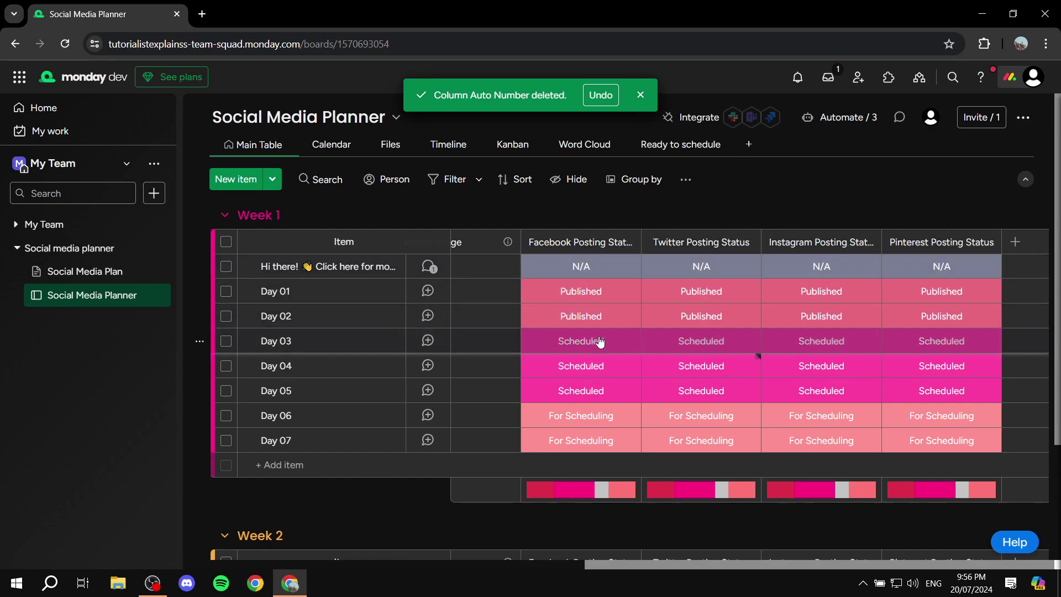
Rename the Pinterest Posting Status column to "Youtube Posting Status".
{"action": "left_click", "coordinate": [917, 239]}
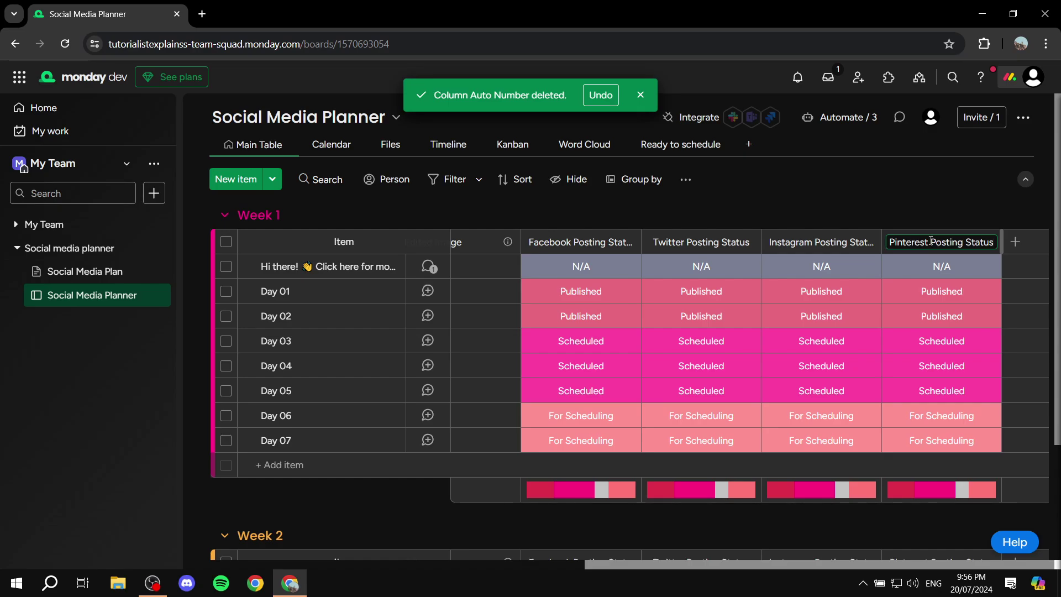
{"action": "double_click", "coordinate": [925, 242]}
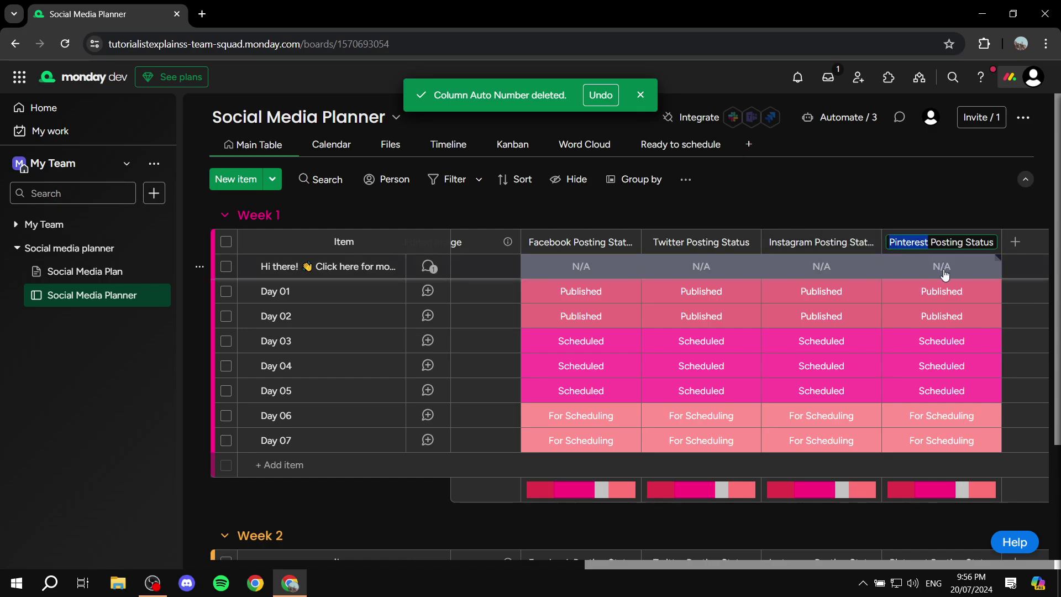
{"action": "type", "text": "Youtub"}
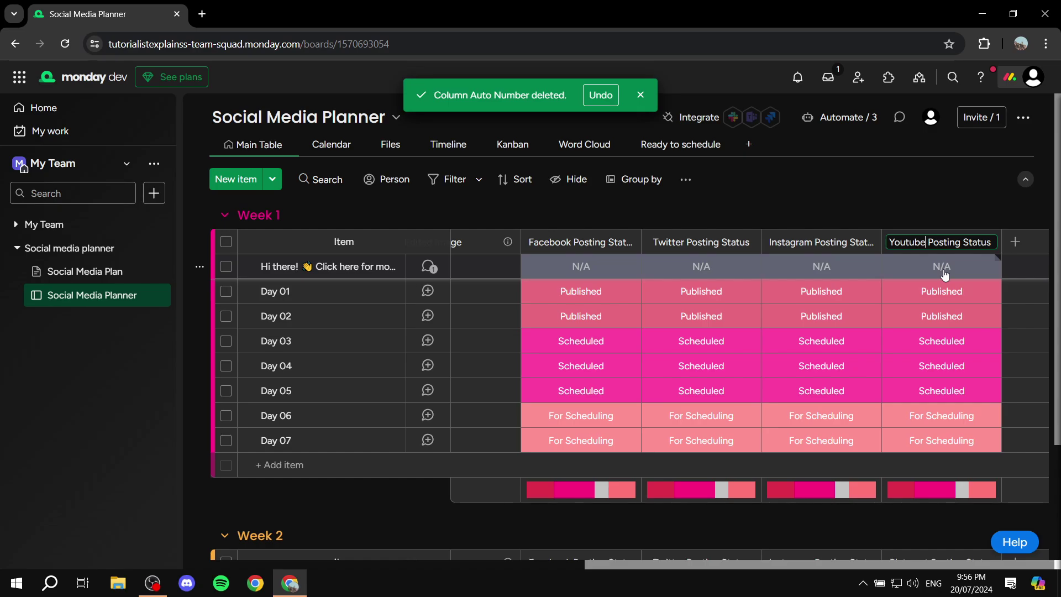
{"action": "left_click", "coordinate": [900, 194]}
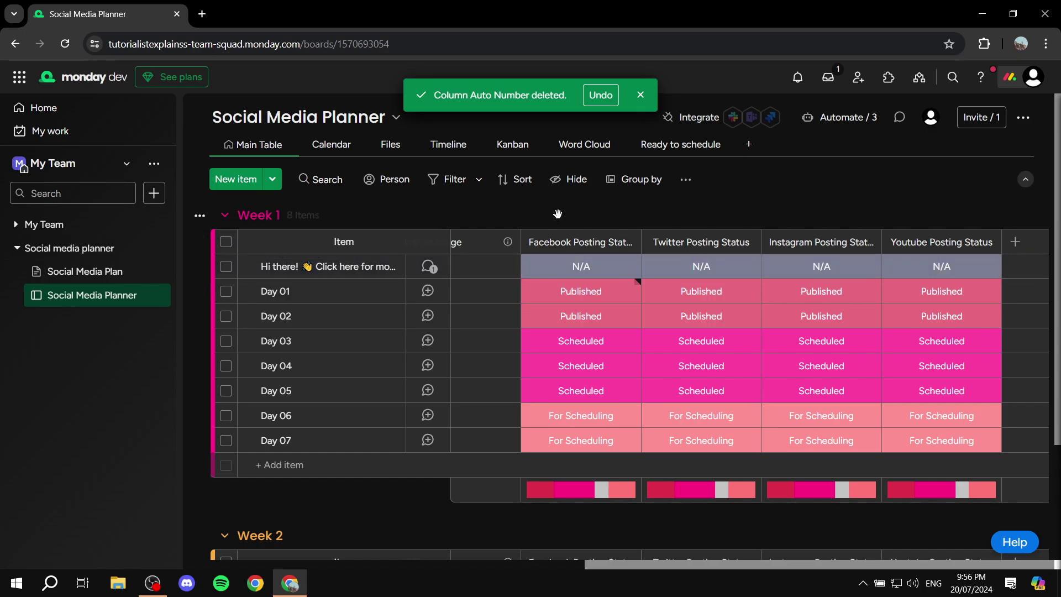
{"action": "left_click", "coordinate": [590, 297]}
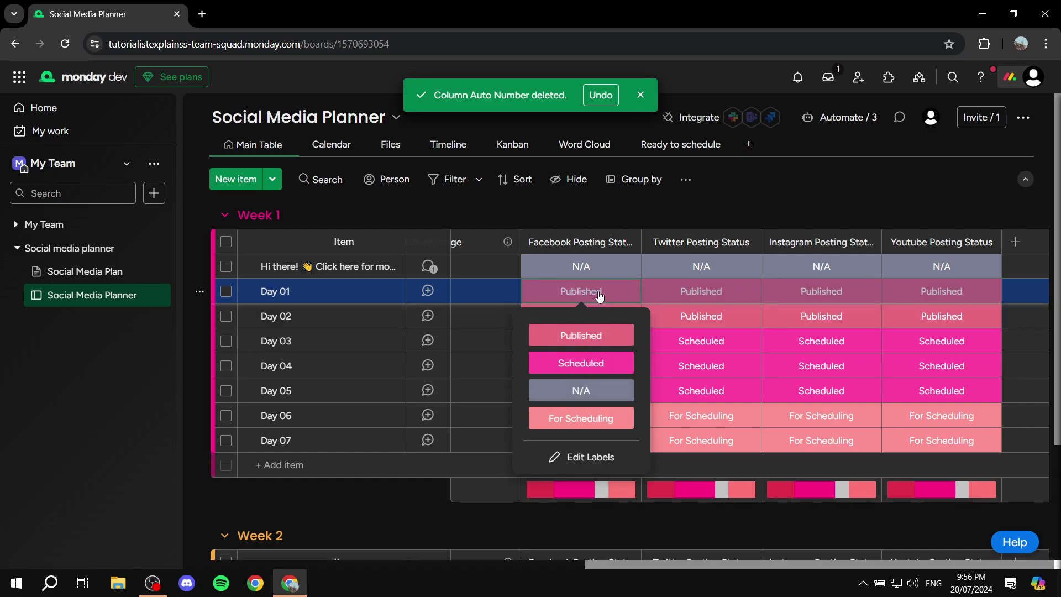
{"action": "left_click", "coordinate": [599, 297]}
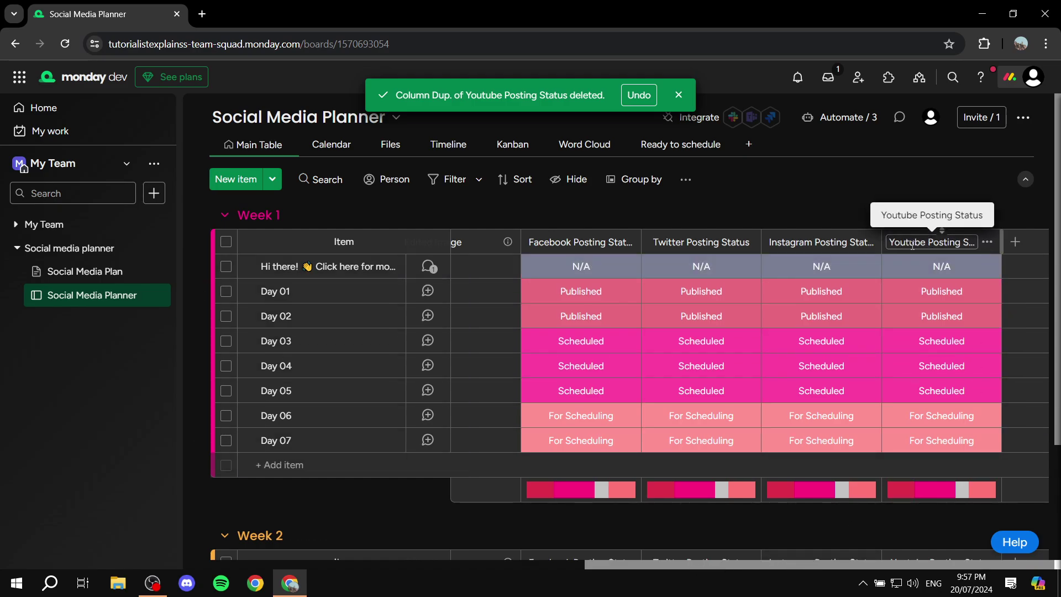
Duplicate the Youtube Posting Status column without its cell values.
{"action": "left_click", "coordinate": [988, 243]}
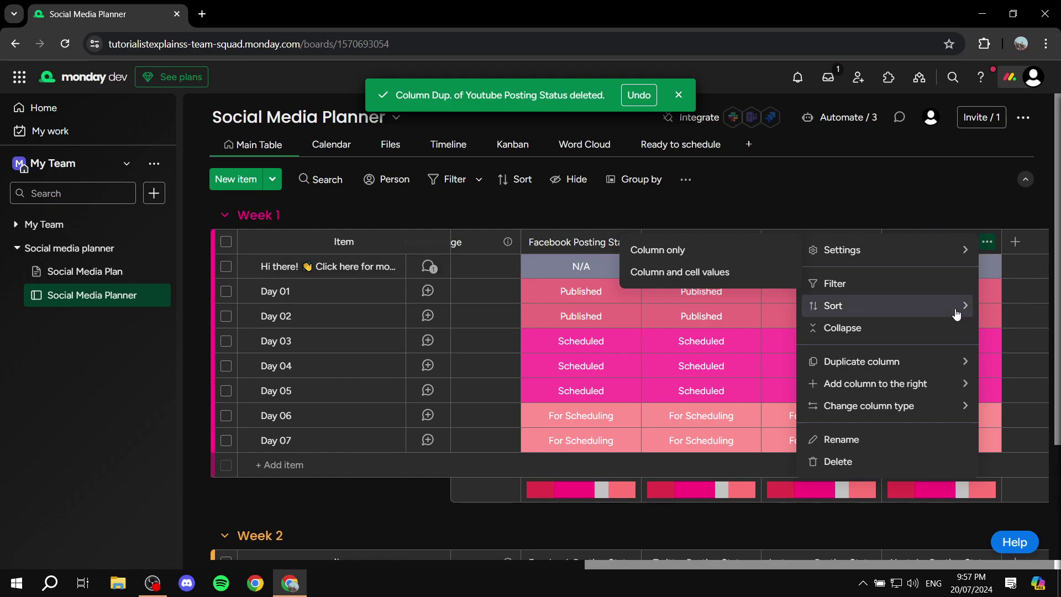
{"action": "mouse_move", "coordinate": [895, 370]}
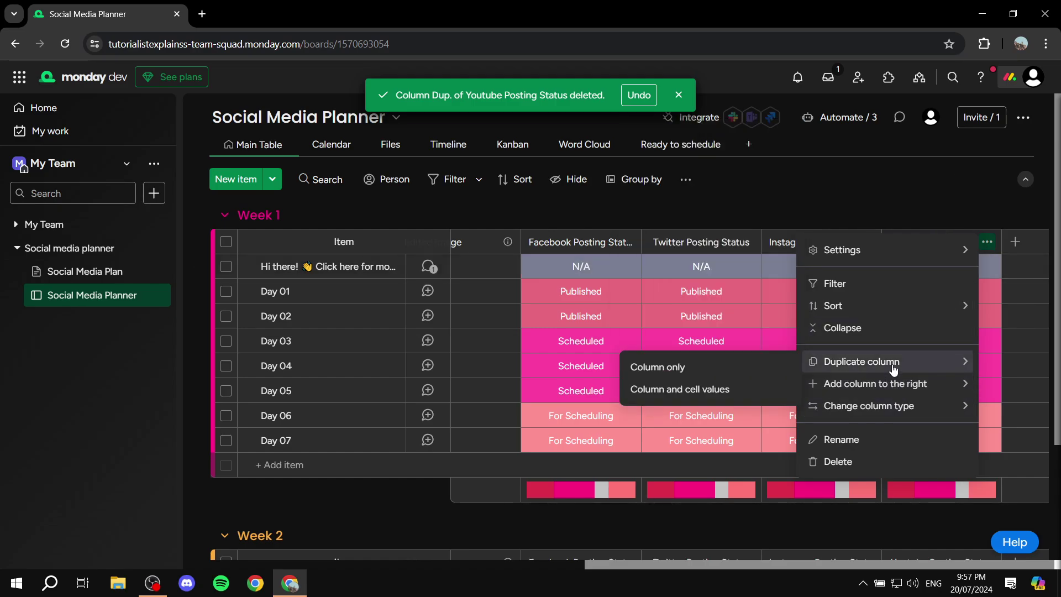
{"action": "left_click", "coordinate": [748, 373]}
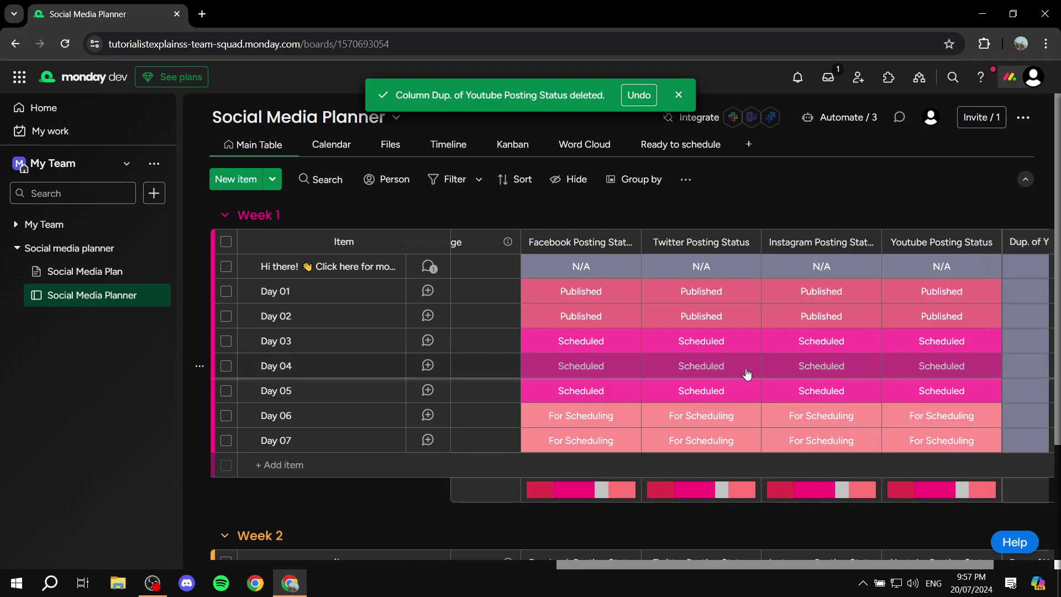
Rename the duplicate of the Youtube Posting Status column to "Linkedin Posting Status".
{"action": "left_click_drag", "start_coordinate": [754, 566], "coordinate": [847, 559]}
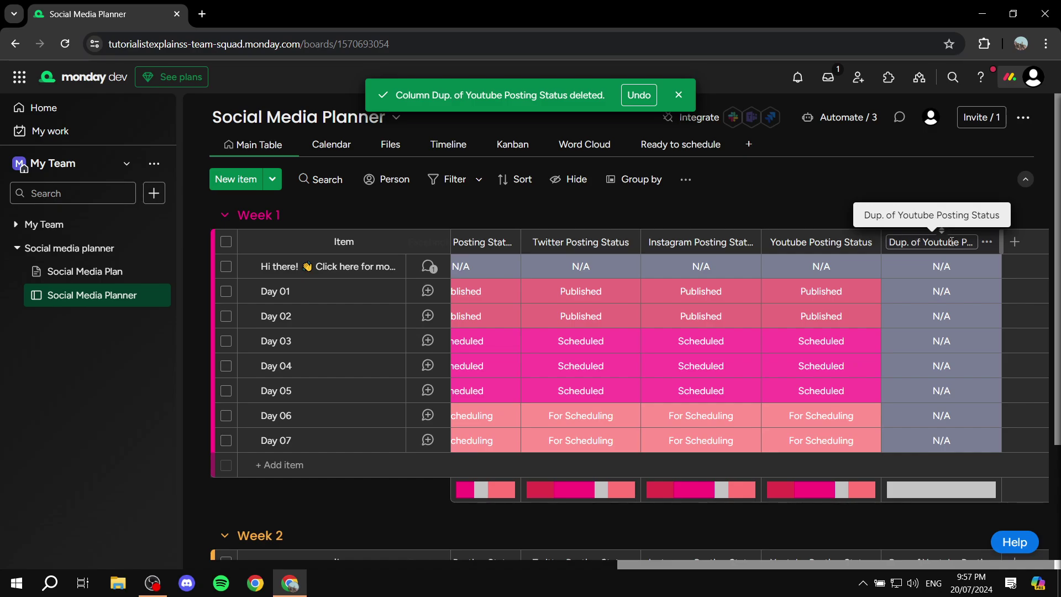
{"action": "left_click_drag", "start_coordinate": [960, 242], "coordinate": [931, 244]}
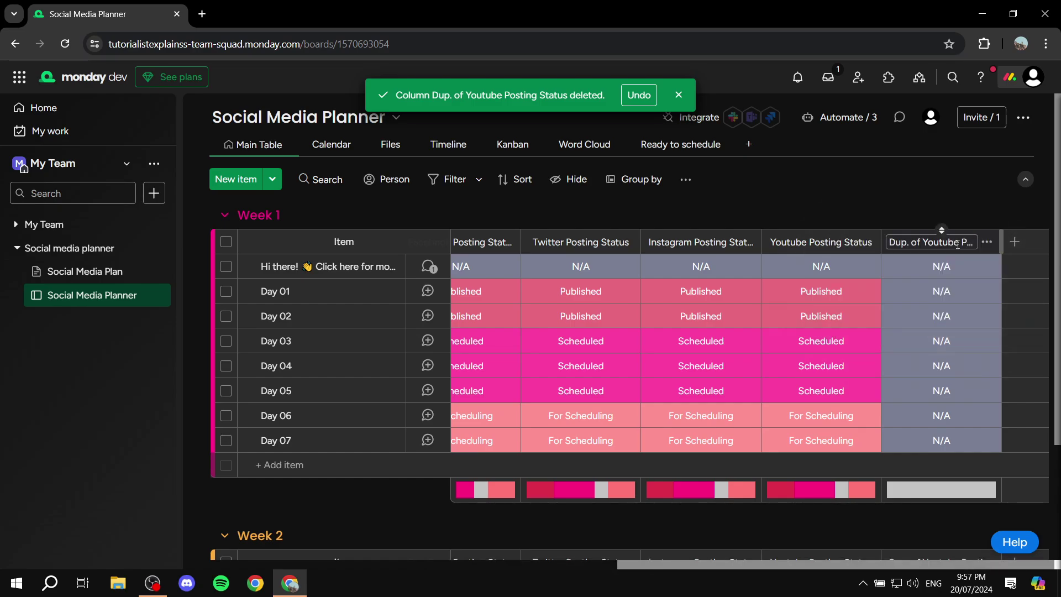
{"action": "left_click", "coordinate": [958, 244]}
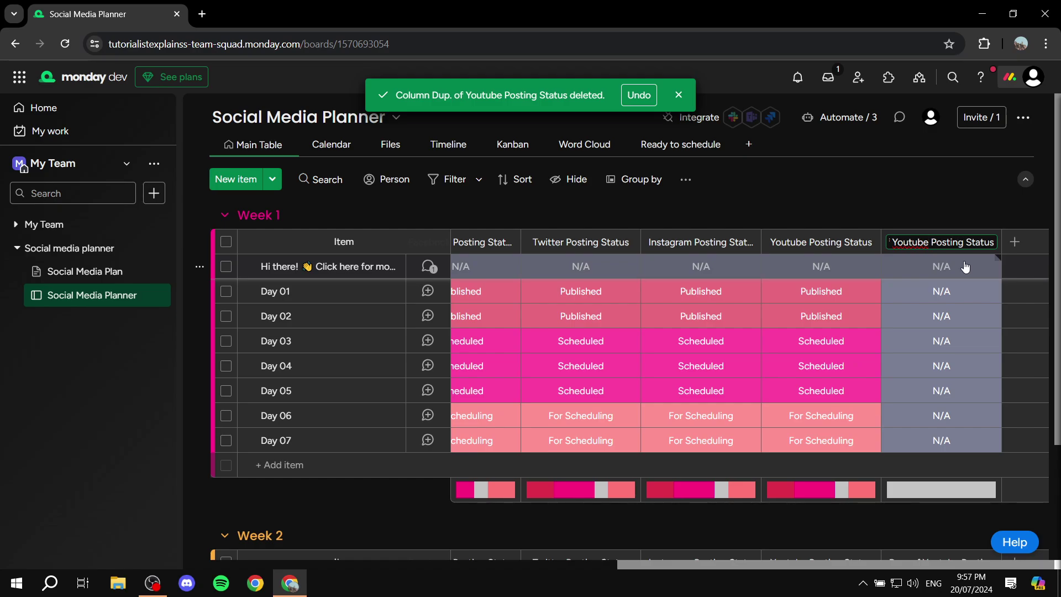
{"action": "key", "text": "BackSpace"}
{"action": "key", "text": "BackSpace"}
{"action": "key", "text": "BackSpace"}
{"action": "key", "text": "BackSpace"}
{"action": "key", "text": "BackSpace"}
{"action": "key", "text": "BackSpace"}
{"action": "key", "text": "BackSpace"}
{"action": "key", "text": "BackSpace"}
{"action": "key", "text": "BackSpace"}
{"action": "key", "text": "BackSpace"}
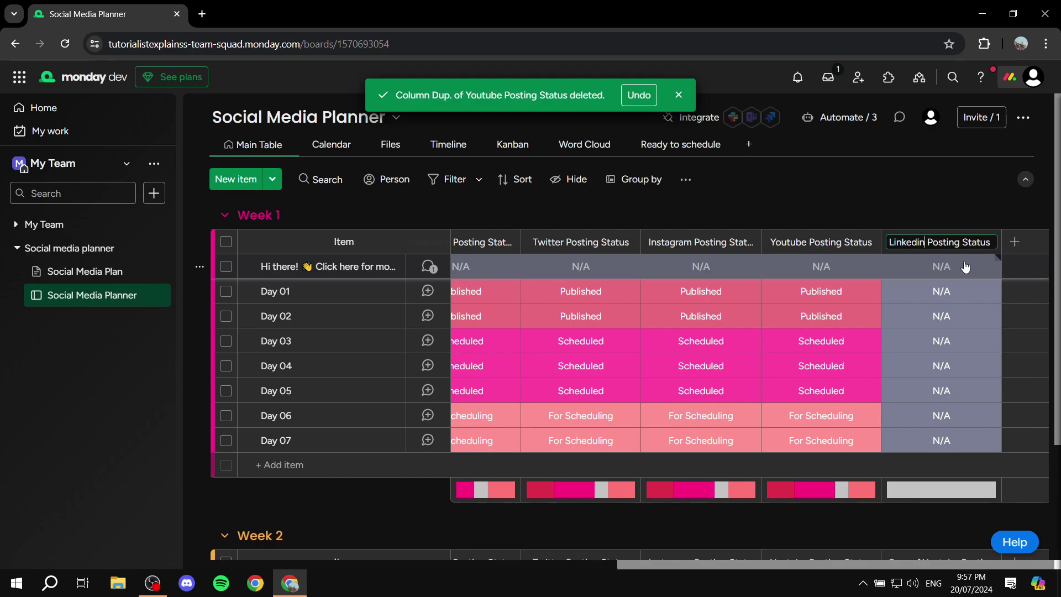
{"action": "type", "text": "Linkedin"}
{"action": "key", "text": "Return"}
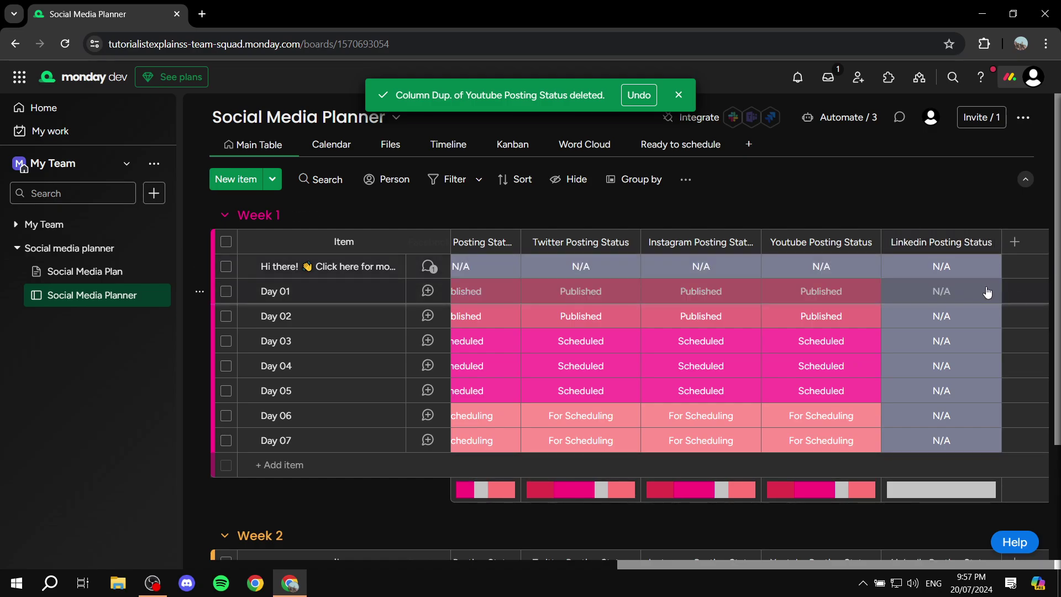
Set the first Week 1 item's Linkedin Posting Status to Published and check the column's label options.
{"action": "left_click", "coordinate": [935, 267]}
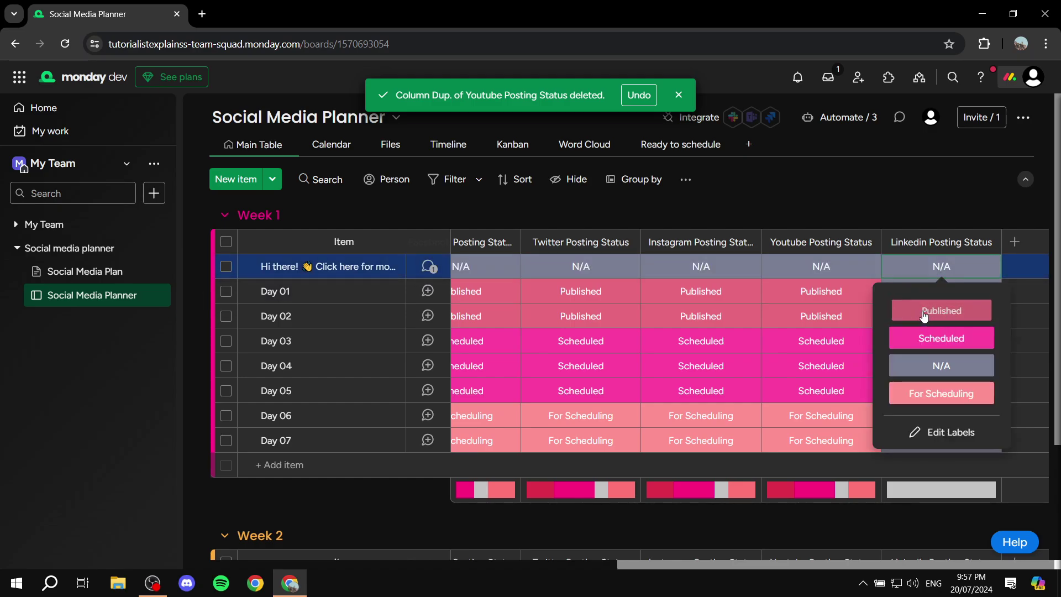
{"action": "left_click", "coordinate": [924, 312]}
{"action": "left_click", "coordinate": [940, 291]}
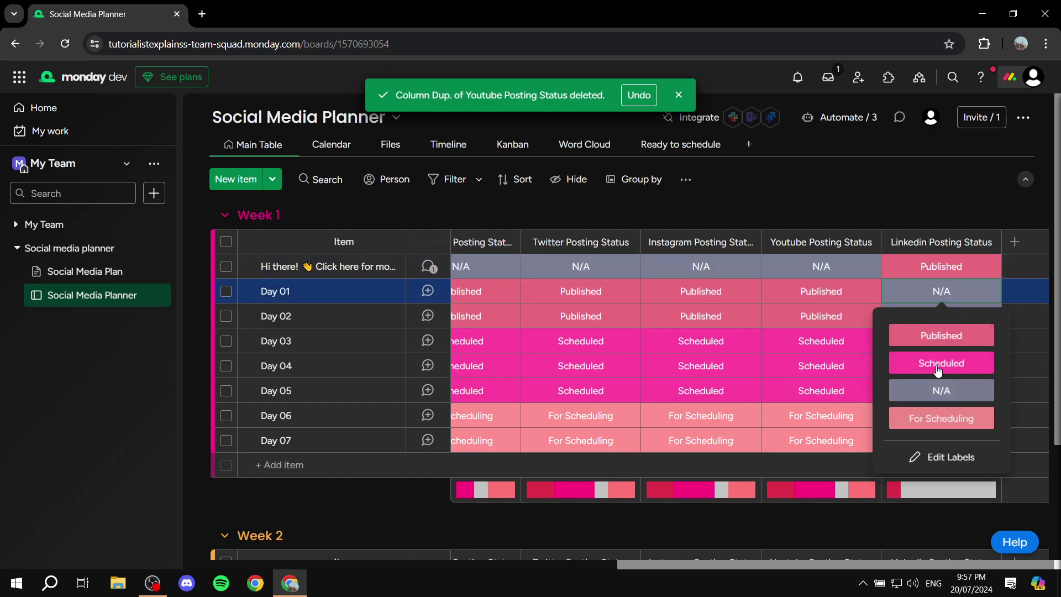
{"action": "left_click", "coordinate": [941, 458]}
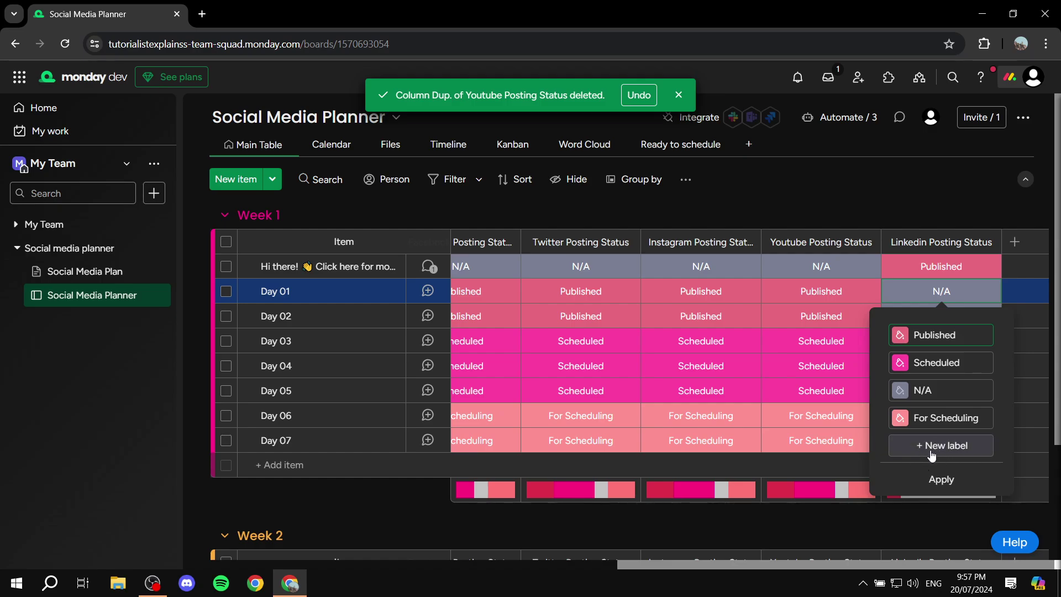
{"action": "left_click", "coordinate": [942, 480]}
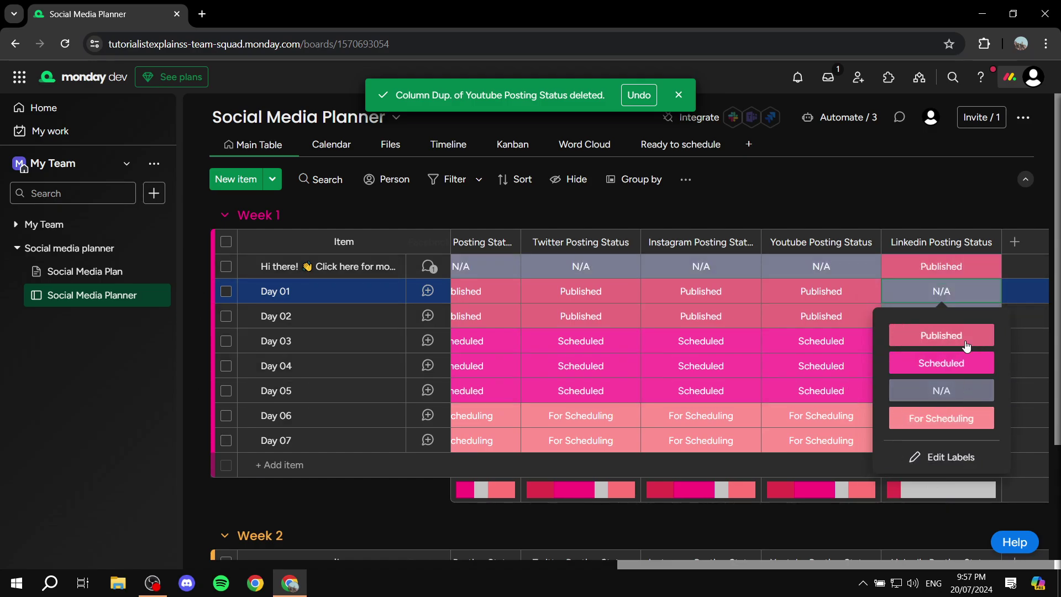
{"action": "left_click", "coordinate": [911, 175]}
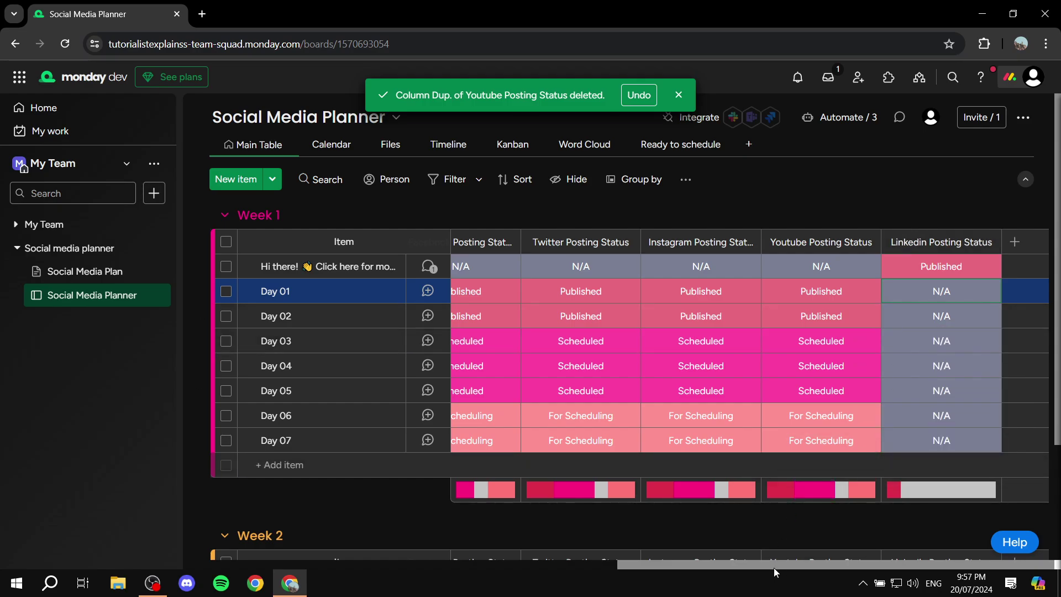
Delete the Edited Image column from the board.
{"action": "left_click_drag", "start_coordinate": [774, 568], "coordinate": [688, 566]}
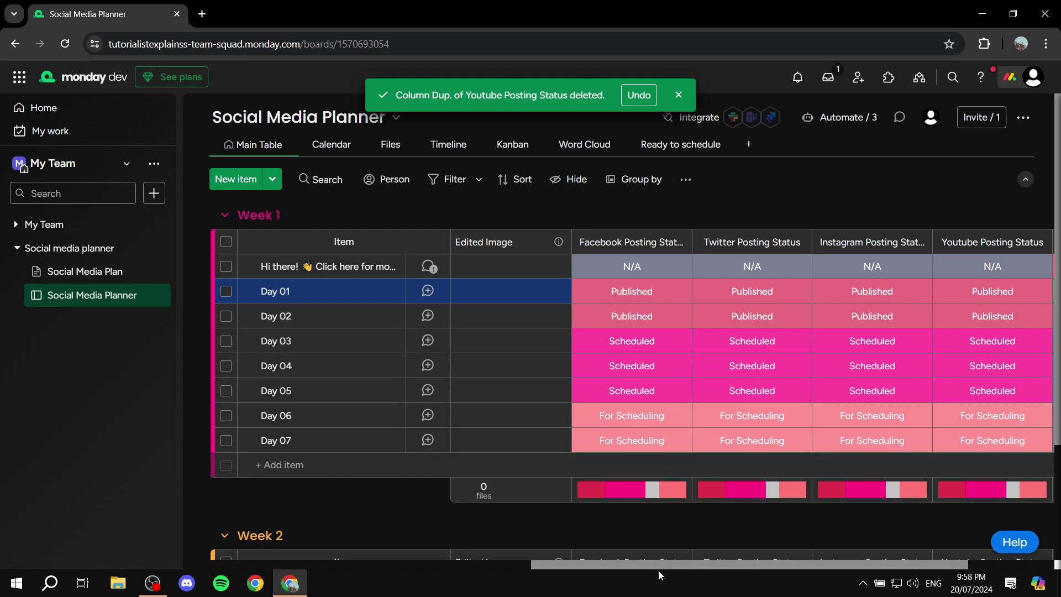
{"action": "scroll", "coordinate": [646, 565], "scroll_direction": "left", "scroll_amount": 3}
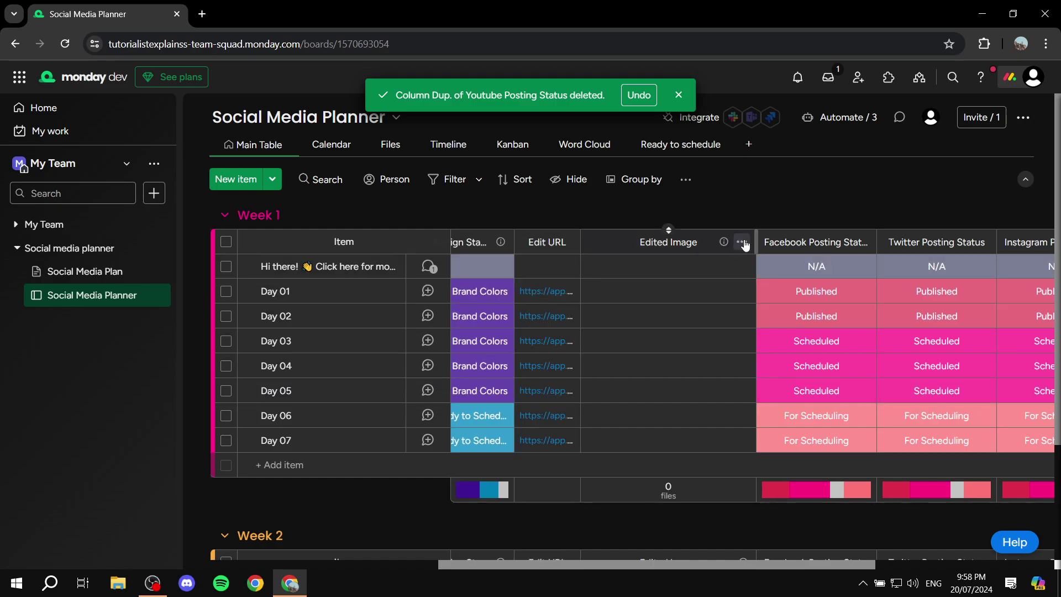
{"action": "left_click", "coordinate": [742, 243]}
{"action": "left_click", "coordinate": [781, 441]}
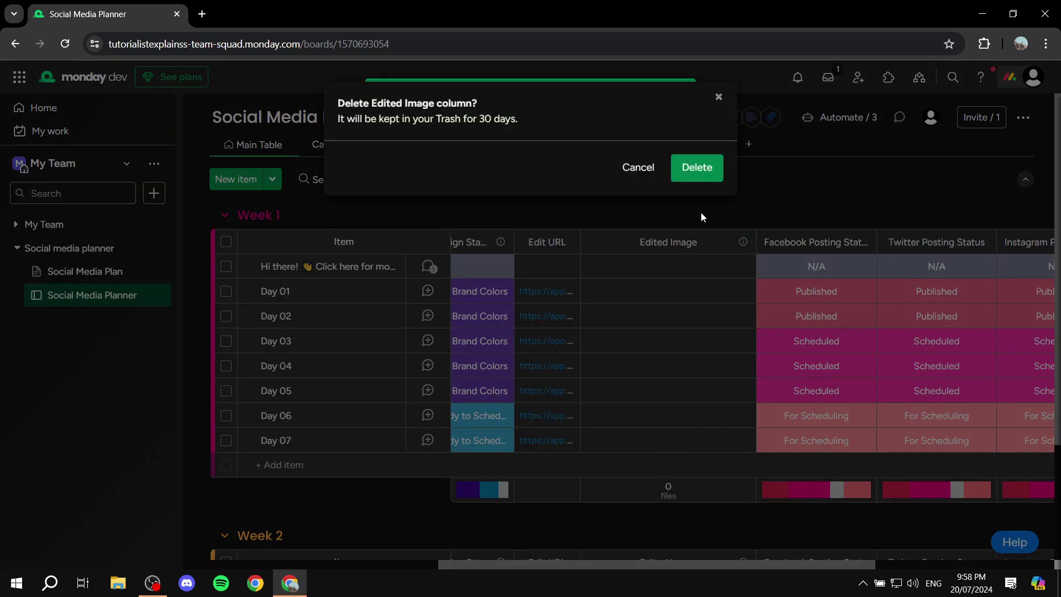
{"action": "left_click", "coordinate": [720, 176]}
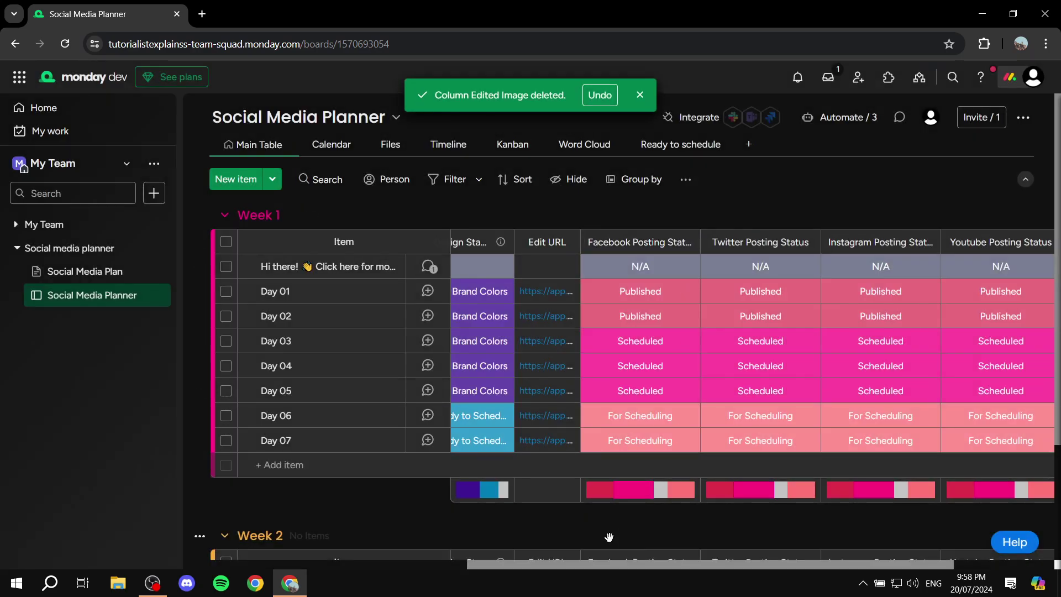
Examine the column types that can be added after the Linkedin Posting Status column.
{"action": "left_click_drag", "start_coordinate": [593, 567], "coordinate": [814, 566]}
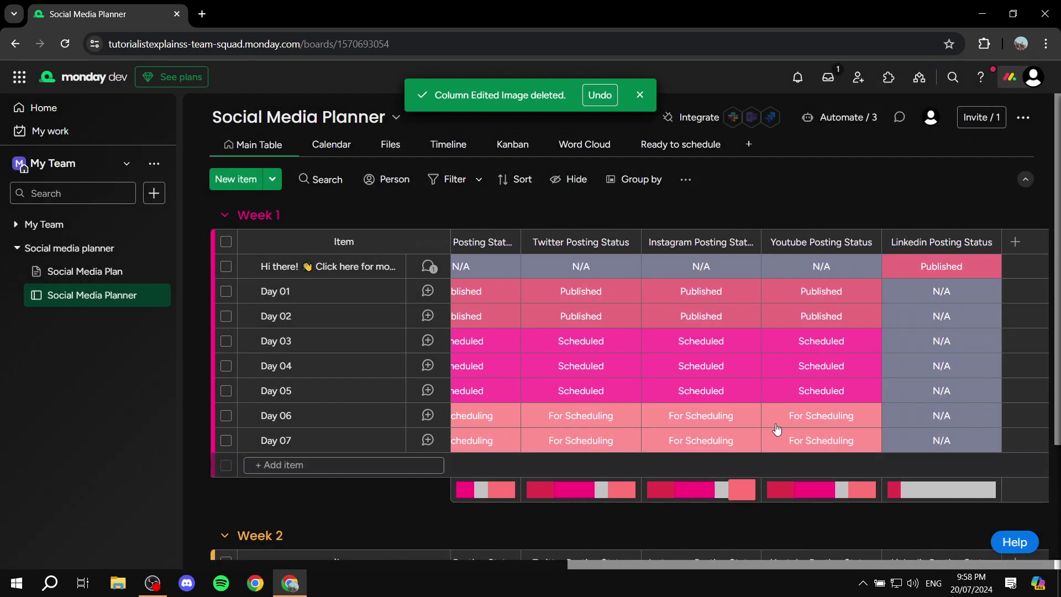
{"action": "left_click", "coordinate": [1016, 243]}
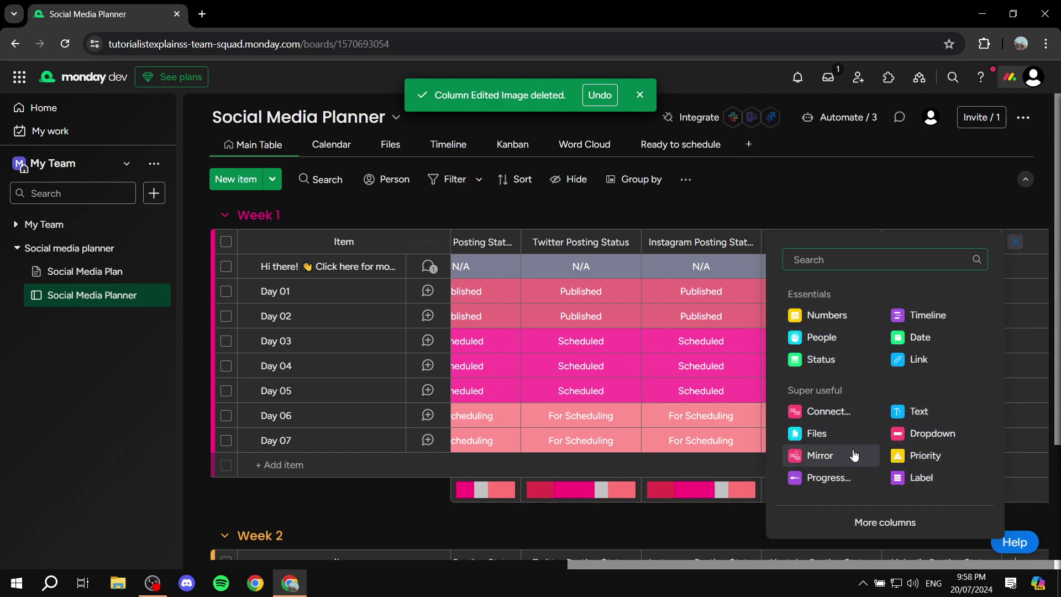
{"action": "left_click", "coordinate": [911, 197]}
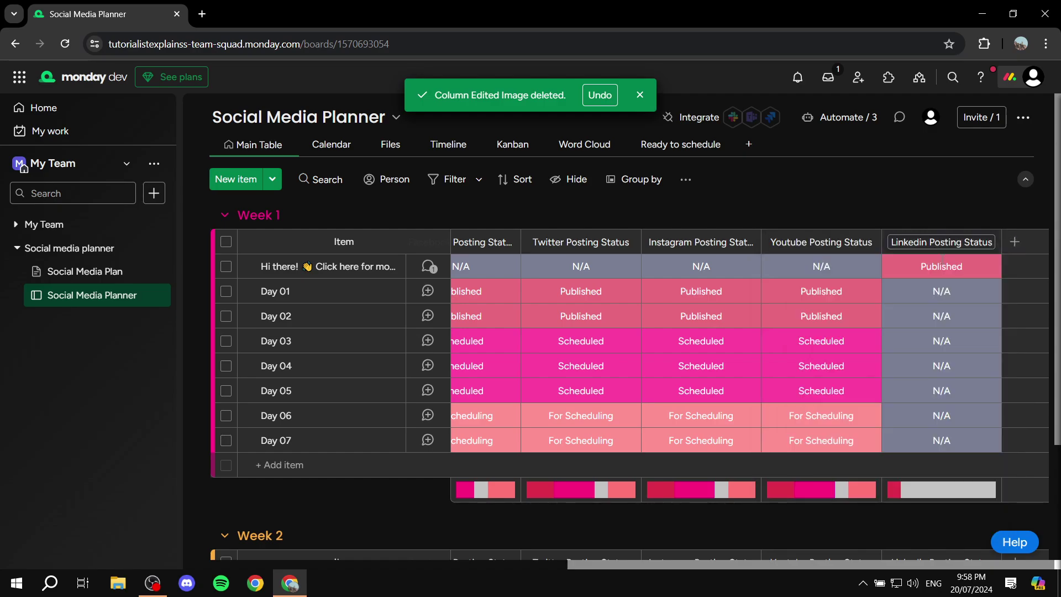
Add an item named "Day 1" to the Week 2 group.
{"action": "left_click_drag", "start_coordinate": [700, 566], "coordinate": [399, 550]}
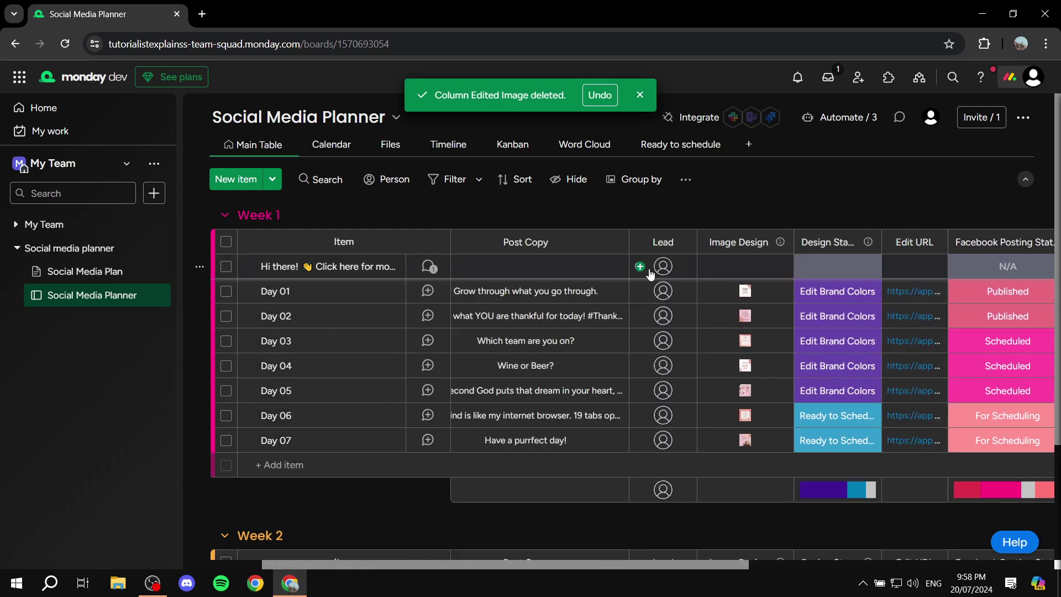
{"action": "scroll", "coordinate": [639, 271], "scroll_direction": "down", "scroll_amount": 3}
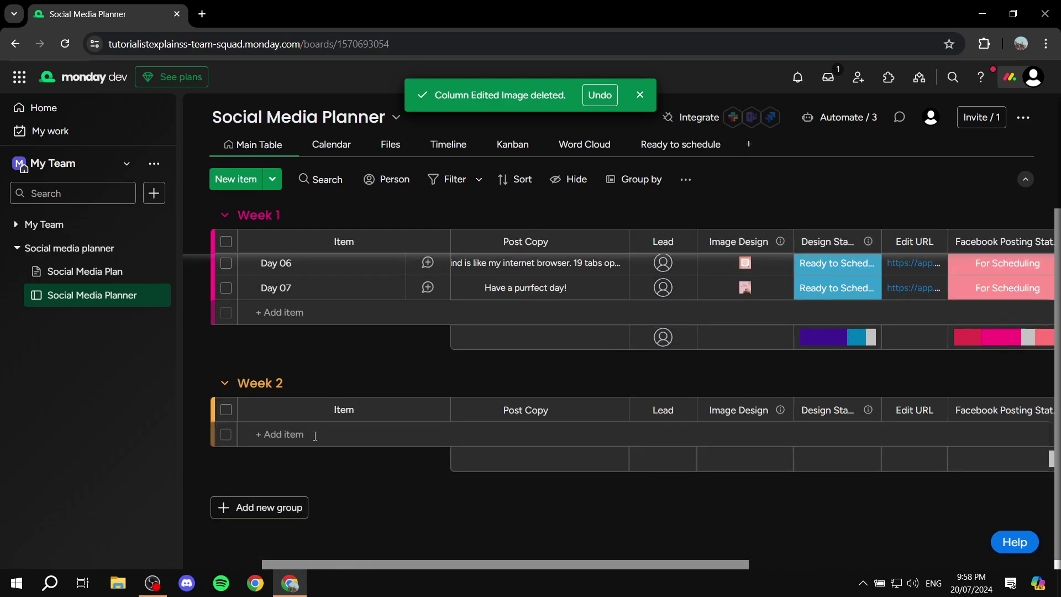
{"action": "left_click", "coordinate": [315, 435]}
{"action": "type", "text": "Day 1"}
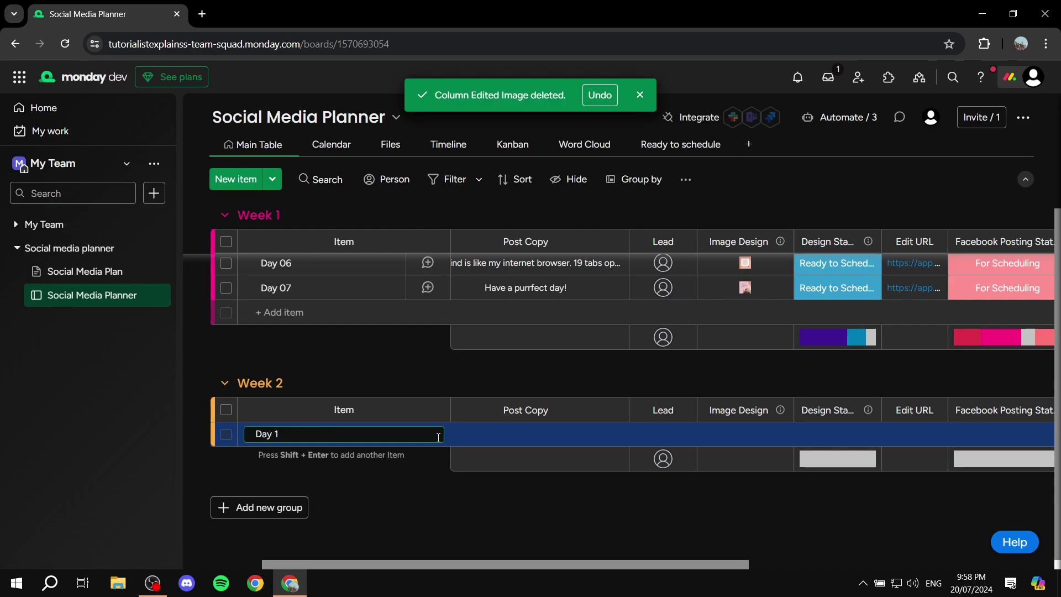
{"action": "key", "text": "Return"}
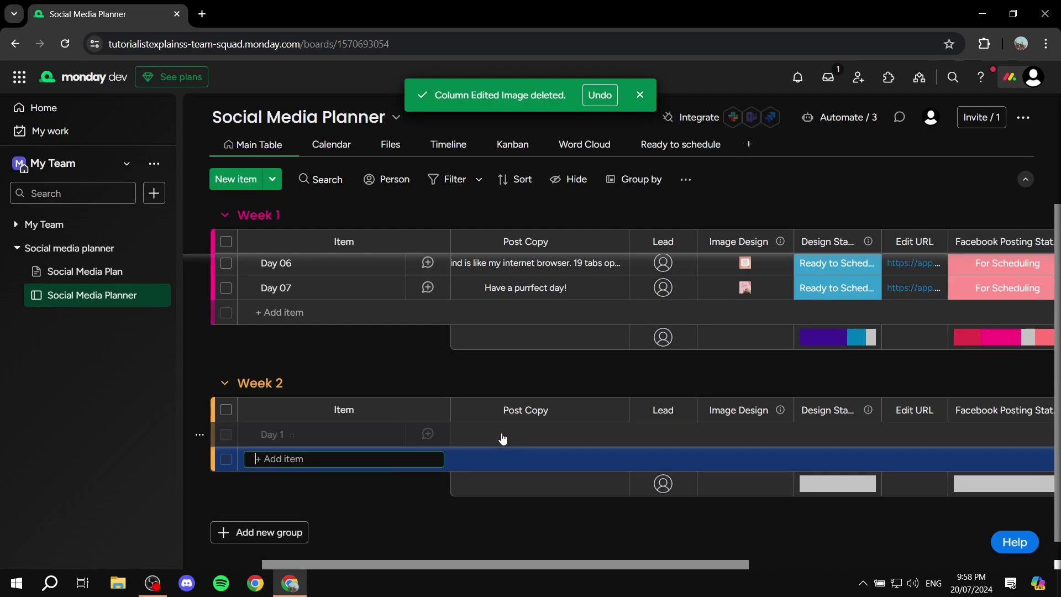
{"action": "left_click", "coordinate": [498, 435]}
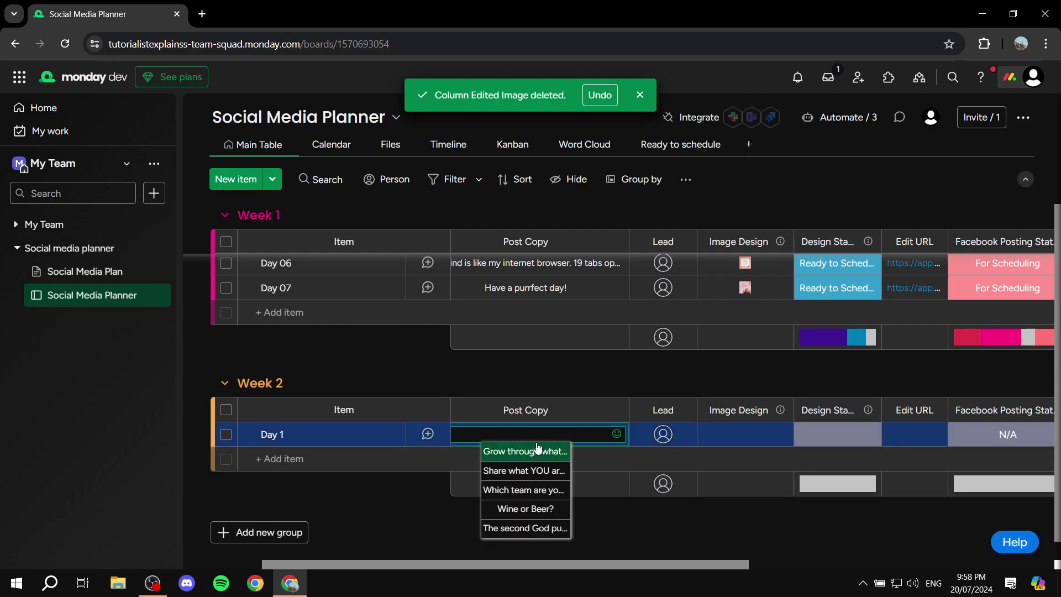
{"action": "left_click", "coordinate": [645, 539]}
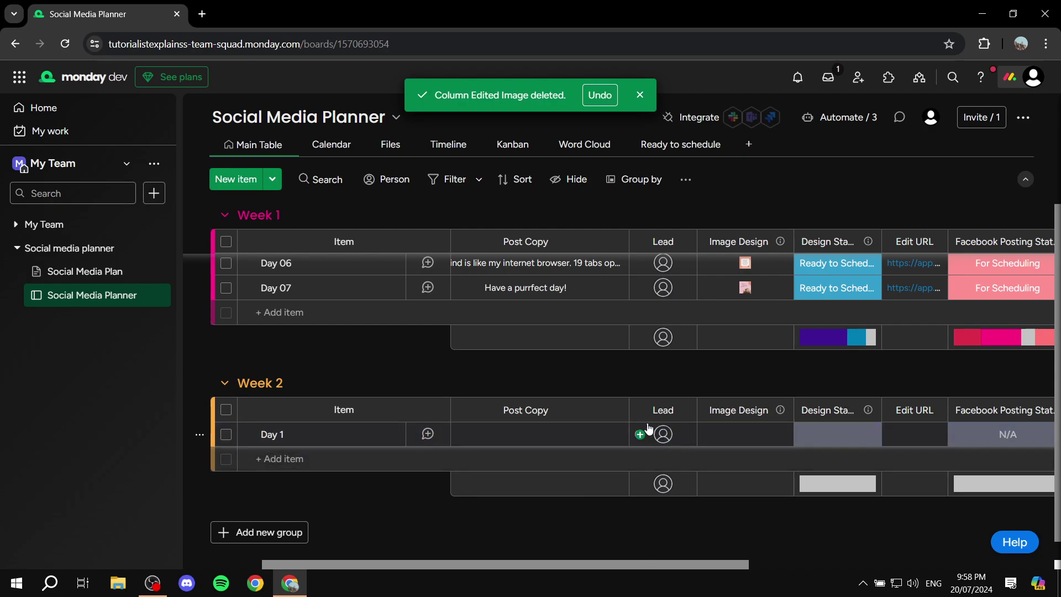
Delete the Image Design column from the board.
{"action": "left_click_drag", "start_coordinate": [624, 566], "coordinate": [708, 564]}
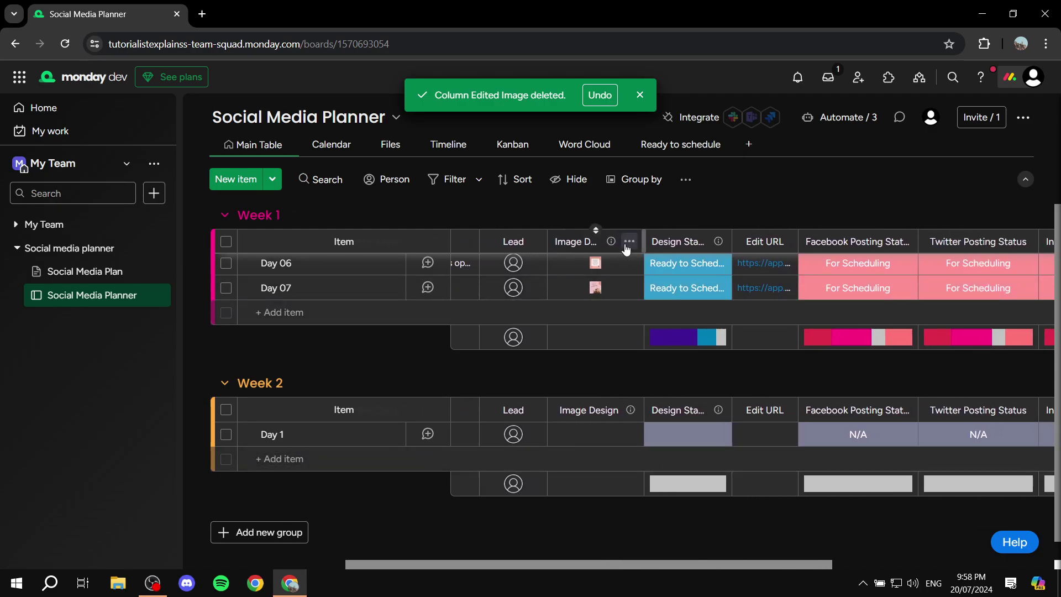
{"action": "left_click", "coordinate": [630, 242]}
{"action": "left_click", "coordinate": [683, 439]}
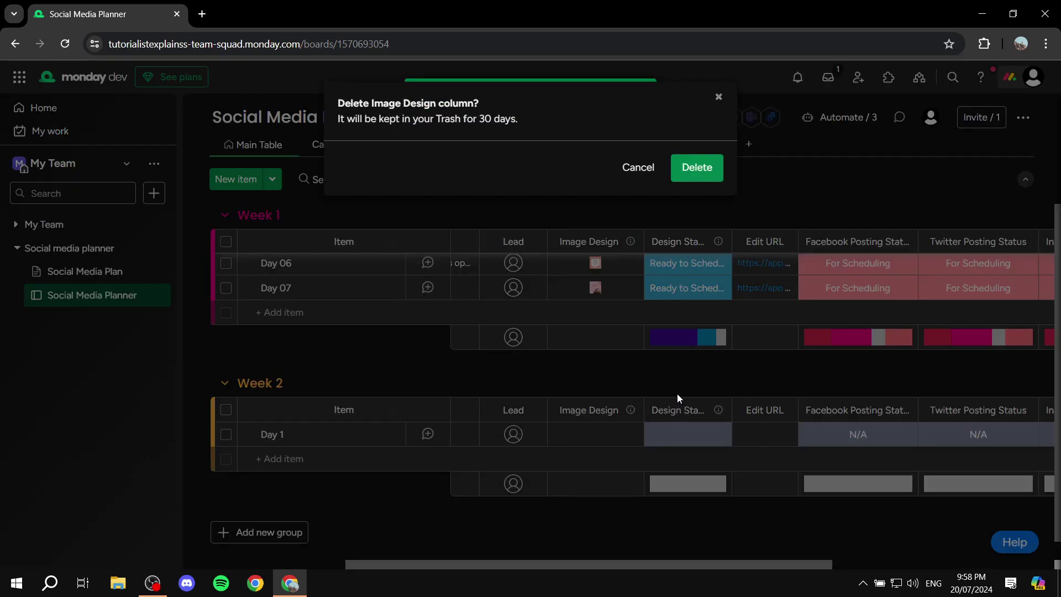
{"action": "left_click", "coordinate": [692, 175]}
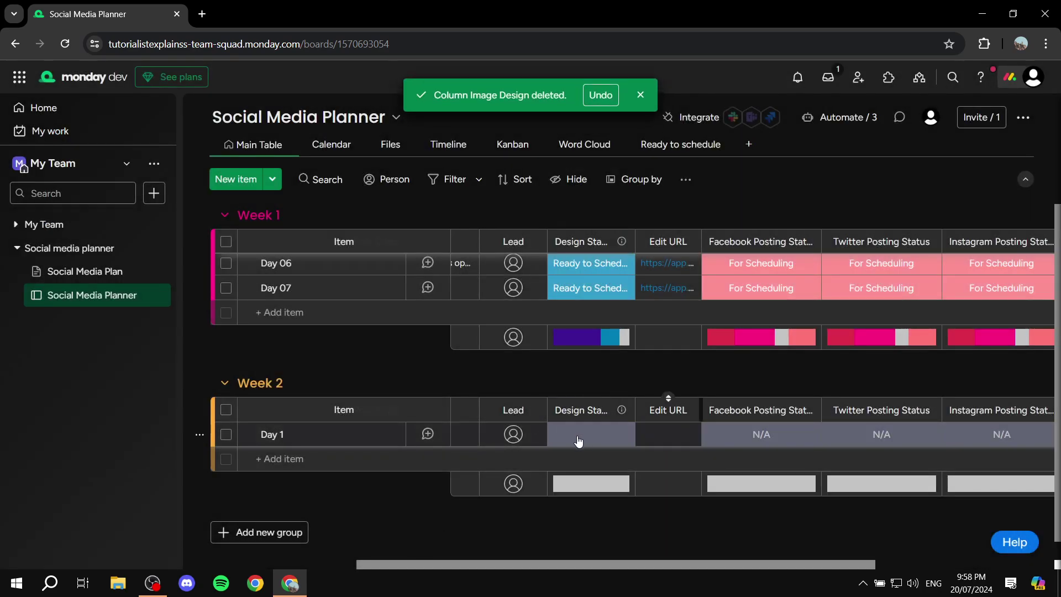
Set the design status of Day 1 in Week 2 to Ready to Schedule and dismiss the automation notification.
{"action": "left_click", "coordinate": [579, 441]}
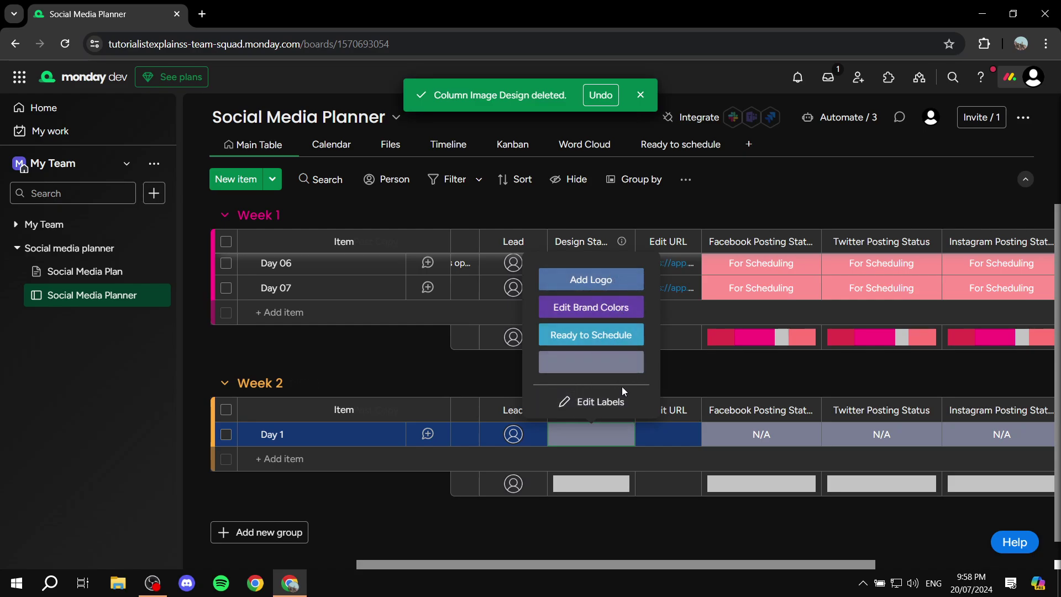
{"action": "left_click", "coordinate": [605, 335]}
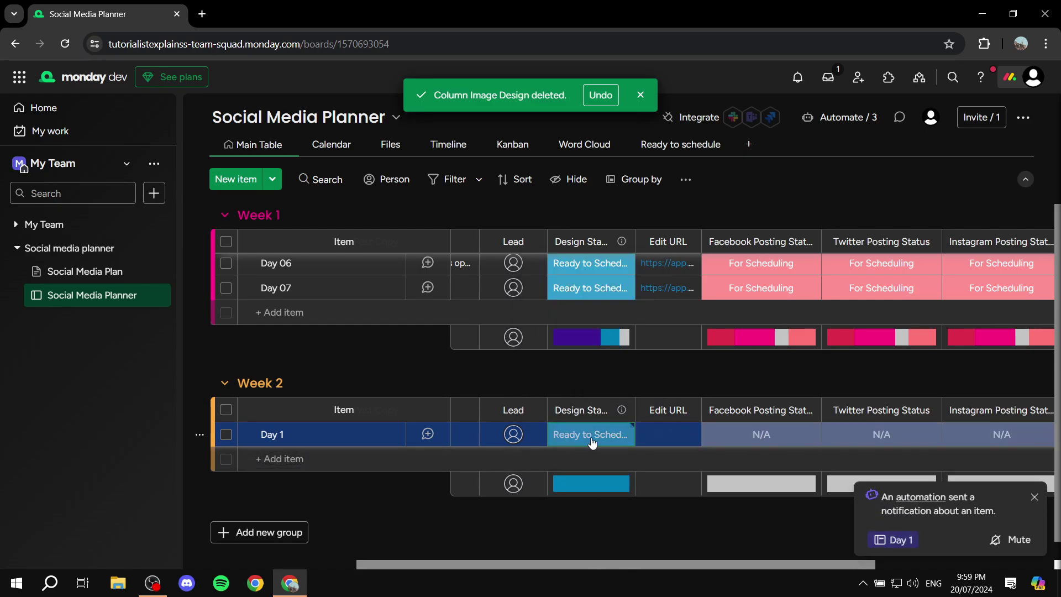
{"action": "left_click", "coordinate": [1035, 498]}
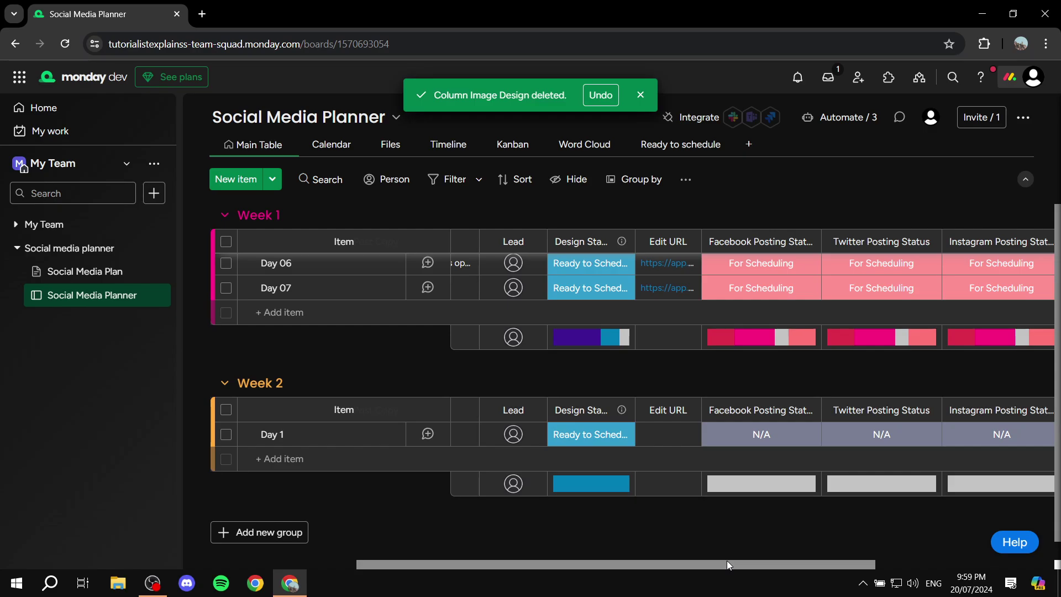
{"action": "left_click_drag", "start_coordinate": [727, 560], "coordinate": [767, 565]}
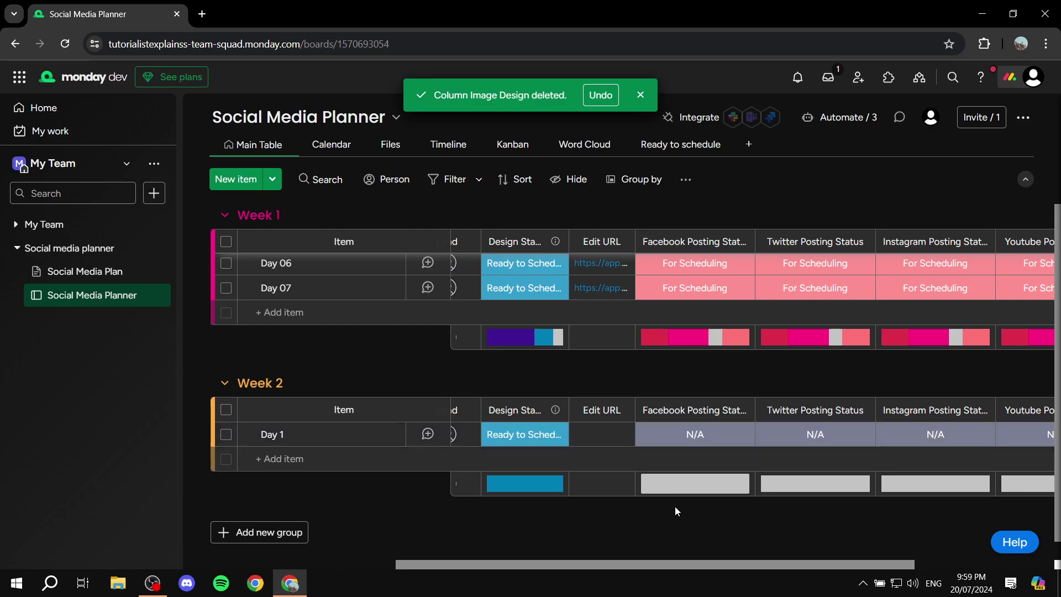
{"action": "left_click_drag", "start_coordinate": [694, 563], "coordinate": [769, 567]}
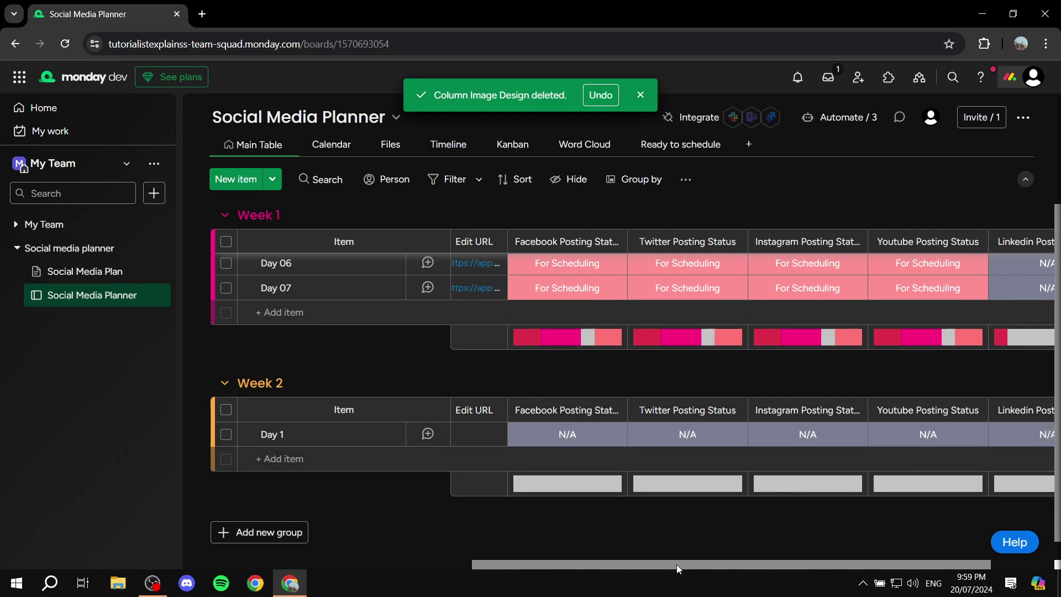
{"action": "left_click_drag", "start_coordinate": [677, 566], "coordinate": [852, 557]}
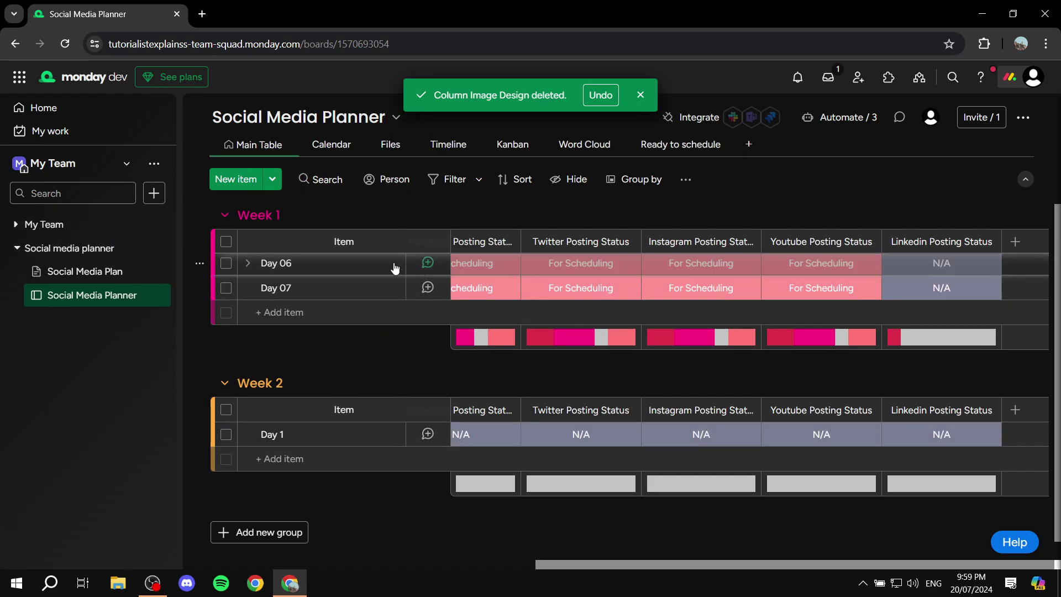
Create a board in the workspace with the default name New Board, Main privacy and Items as what it manages.
{"action": "left_click", "coordinate": [153, 193]}
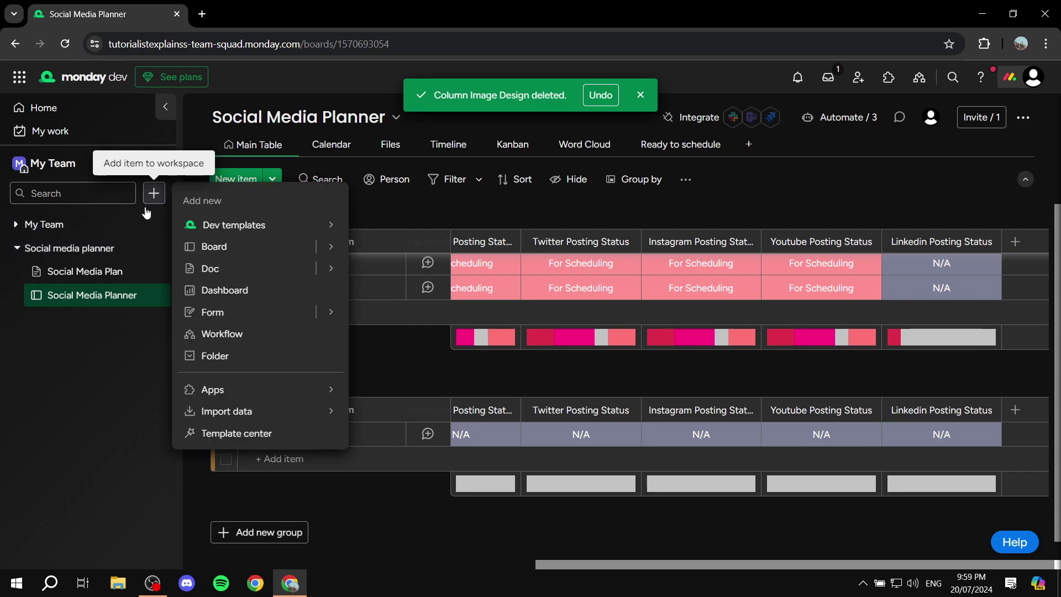
{"action": "left_click", "coordinate": [103, 273]}
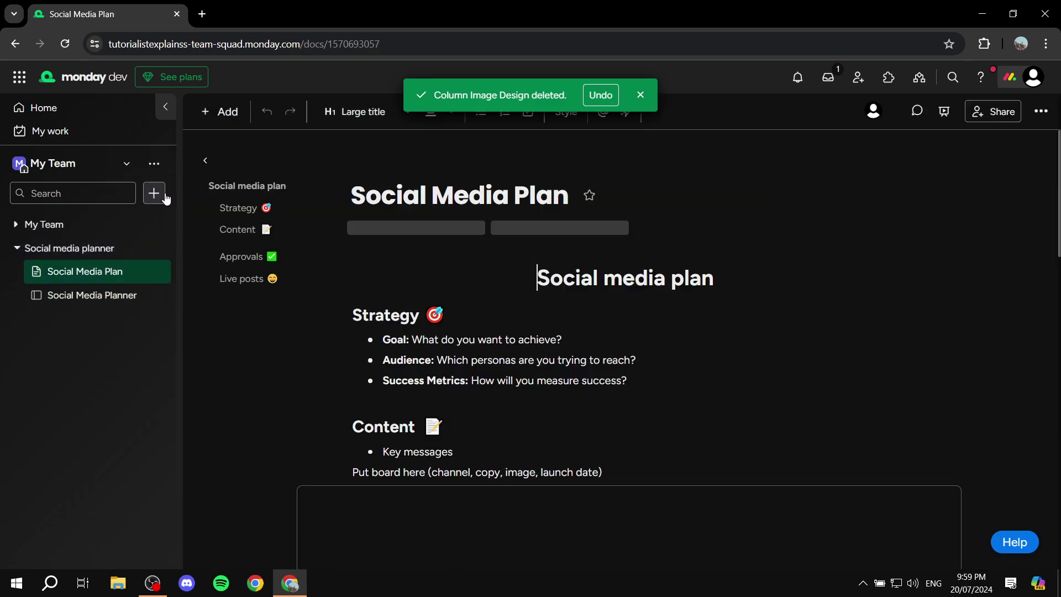
{"action": "left_click", "coordinate": [162, 197]}
{"action": "mouse_move", "coordinate": [342, 248]}
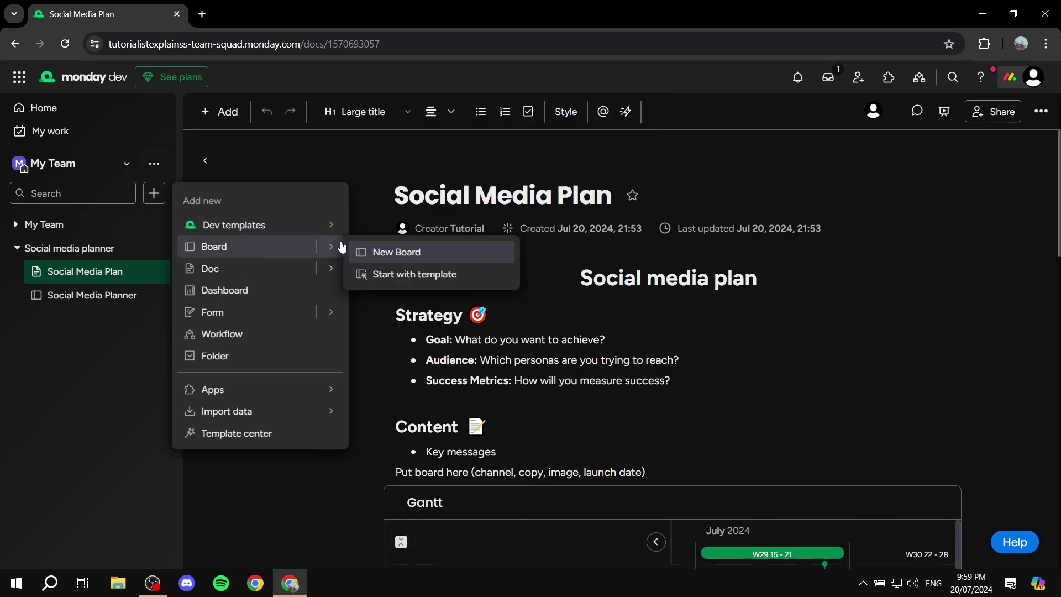
{"action": "left_click", "coordinate": [409, 255]}
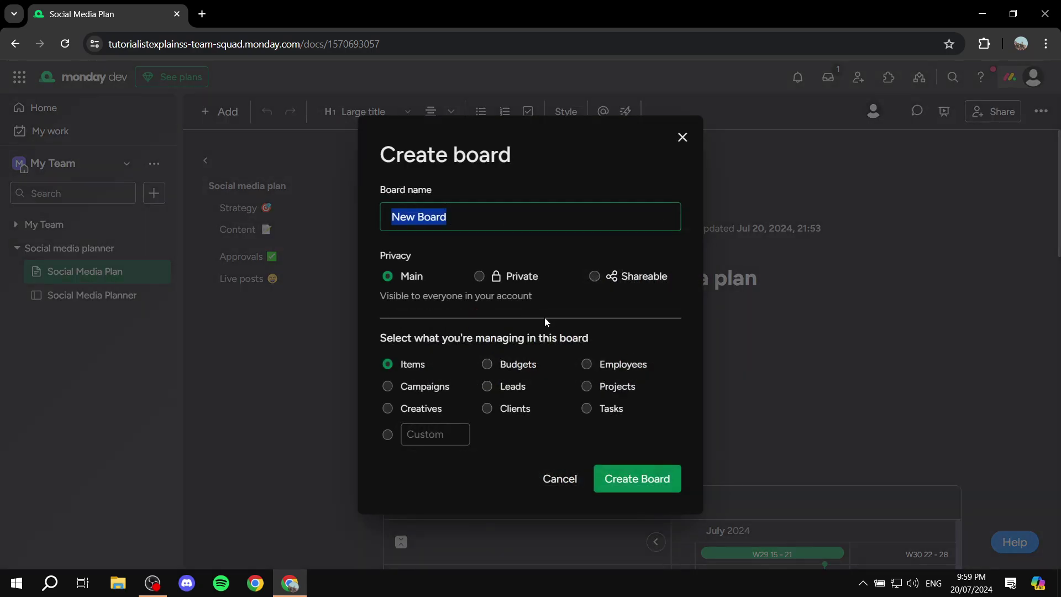
{"action": "left_click", "coordinate": [636, 490]}
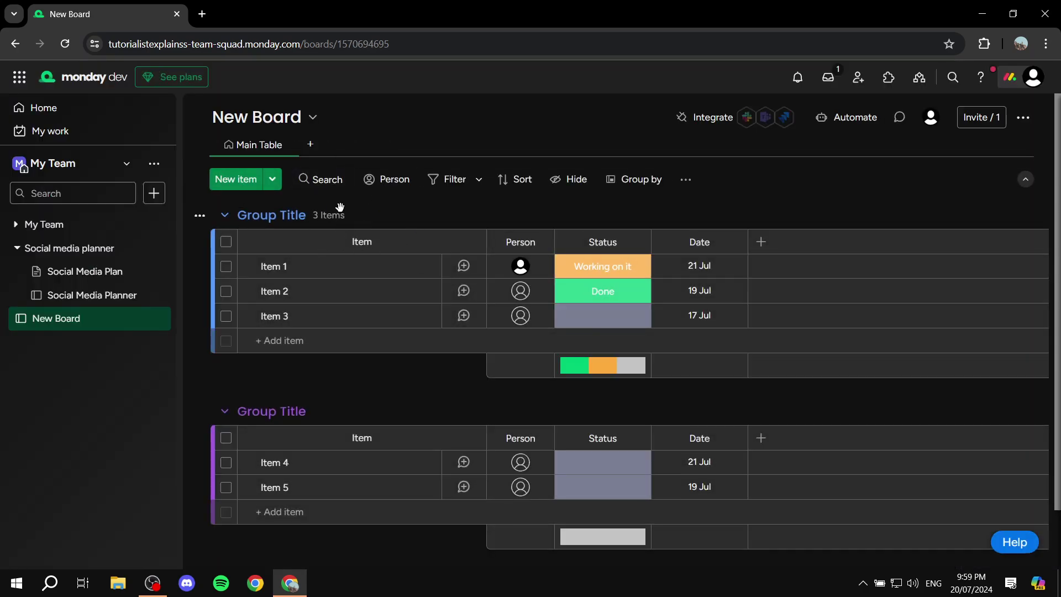
Rename the first group of the new board to "Youtube" and change its color to red.
{"action": "left_click", "coordinate": [340, 214]}
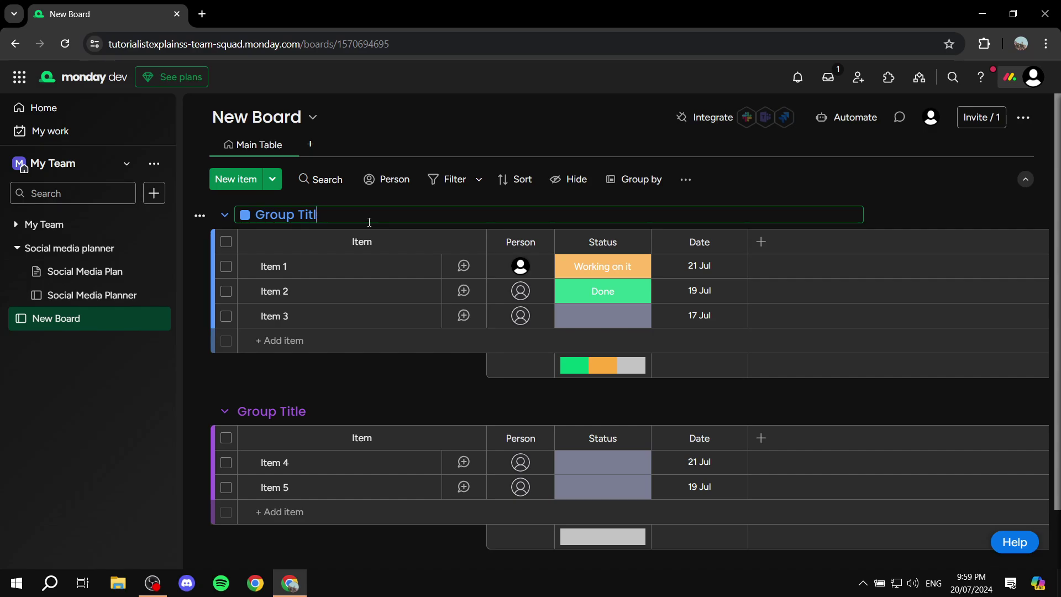
{"action": "key", "text": "BackSpace"}
{"action": "key", "text": "BackSpace"}
{"action": "key", "text": "BackSpace"}
{"action": "key", "text": "BackSpace"}
{"action": "key", "text": "BackSpace"}
{"action": "key", "text": "BackSpace"}
{"action": "key", "text": "BackSpace"}
{"action": "key", "text": "BackSpace"}
{"action": "left_click", "coordinate": [245, 218]}
{"action": "left_click", "coordinate": [248, 299]}
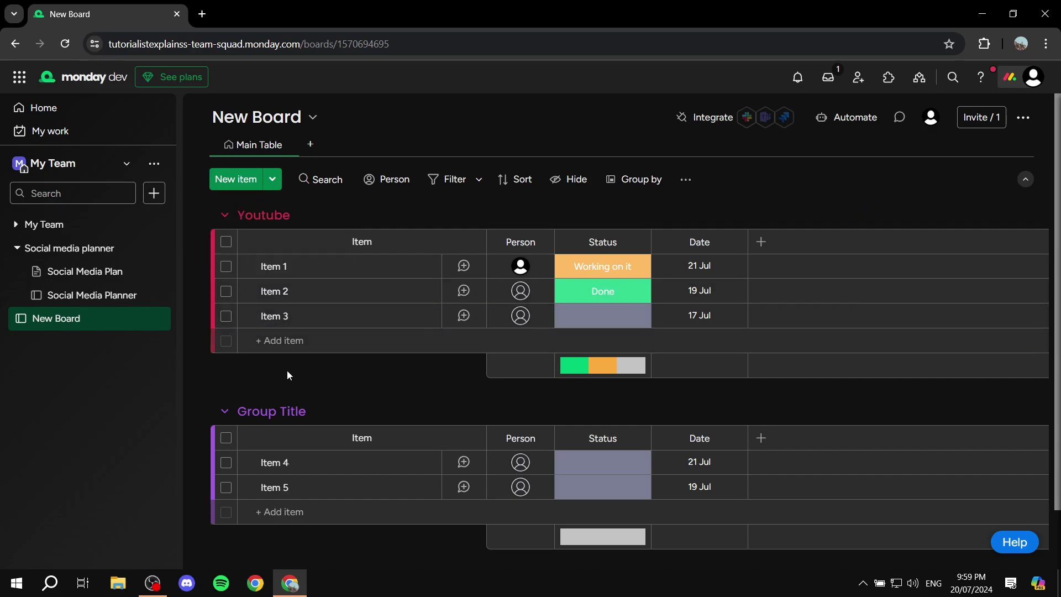
Rename the second group of the new board to "Instagram".
{"action": "left_click", "coordinate": [289, 411]}
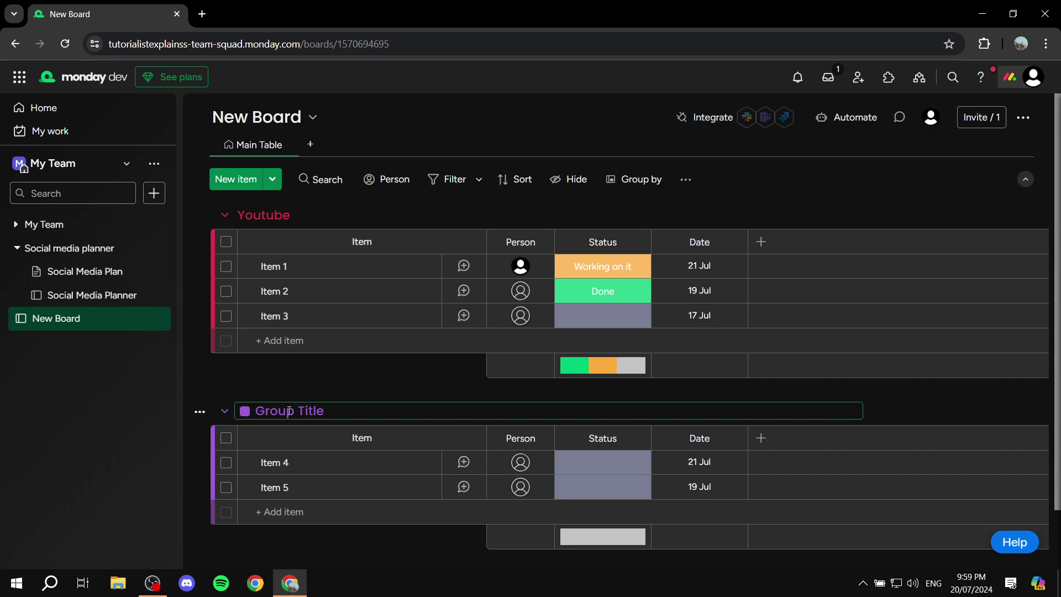
{"action": "key", "text": "ctrl+a"}
{"action": "key", "text": "BackSpace"}
{"action": "type", "text": "Instagram"}
{"action": "key", "text": "Return"}
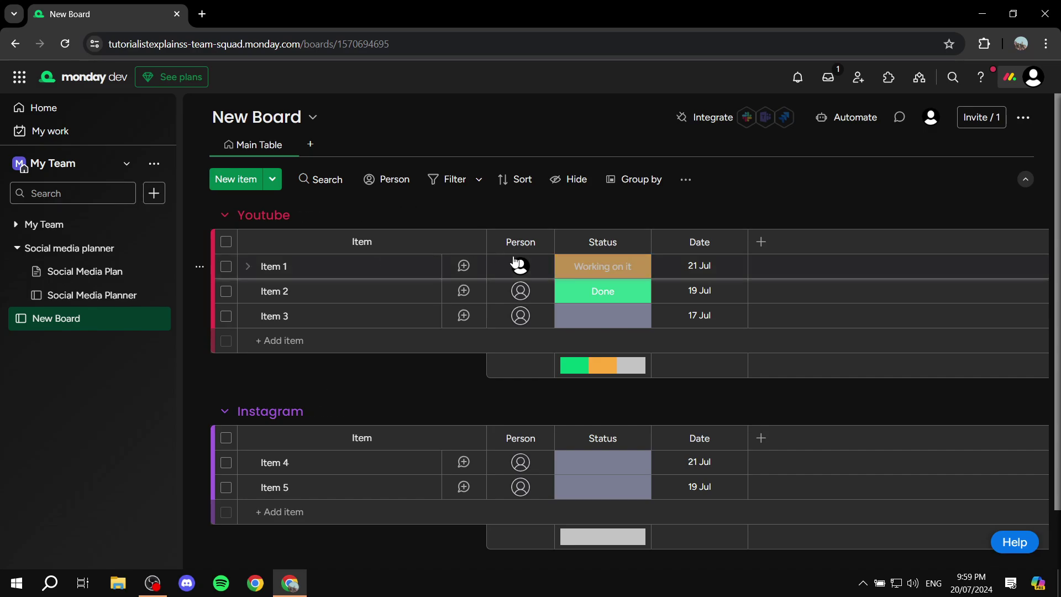
Look through the Social Media Planner board, the Social Media Plan document and the new board for comparison, ending on the new board.
{"action": "left_click", "coordinate": [99, 294]}
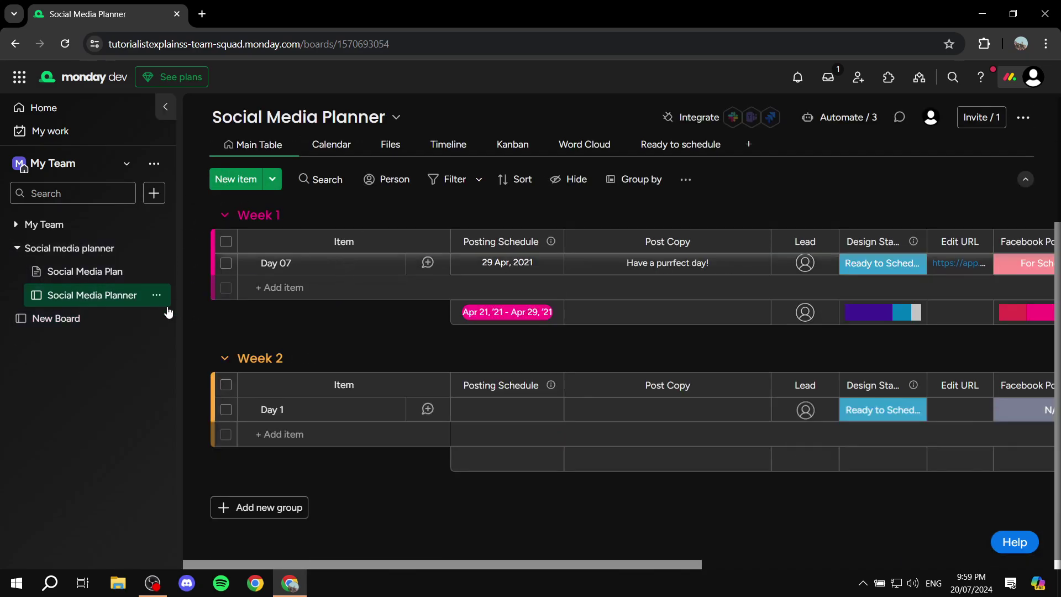
{"action": "left_click", "coordinate": [81, 325]}
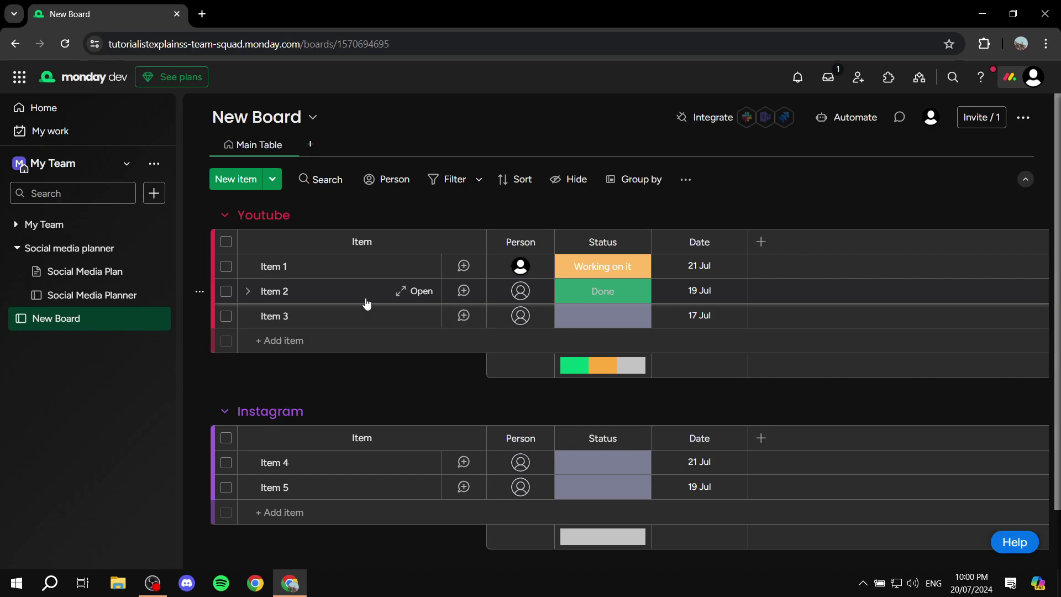
{"action": "scroll", "coordinate": [339, 317], "scroll_direction": "down", "scroll_amount": 2}
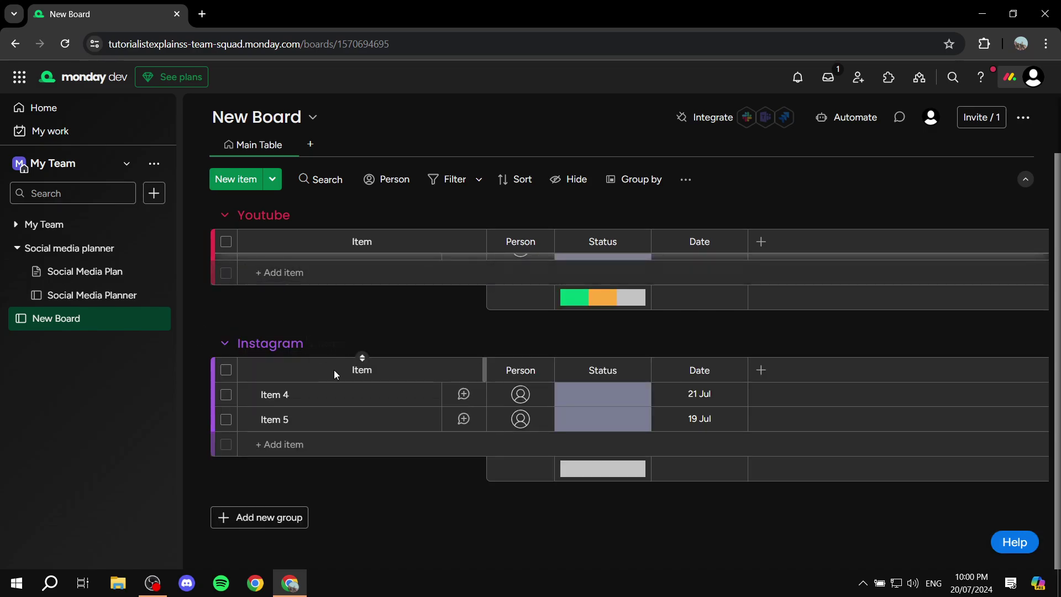
{"action": "left_click", "coordinate": [112, 270]}
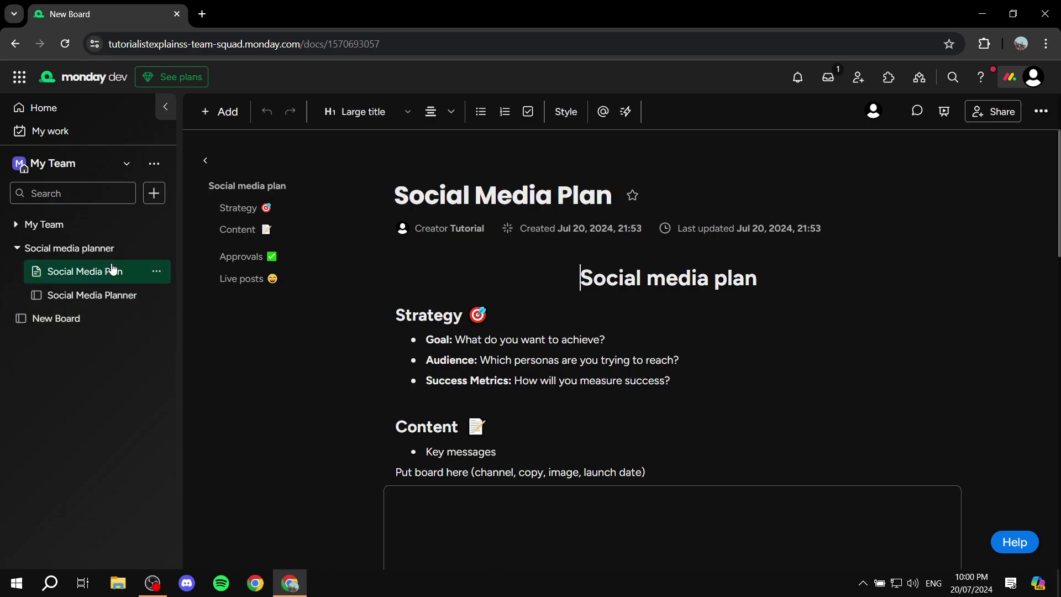
{"action": "left_click", "coordinate": [67, 296]}
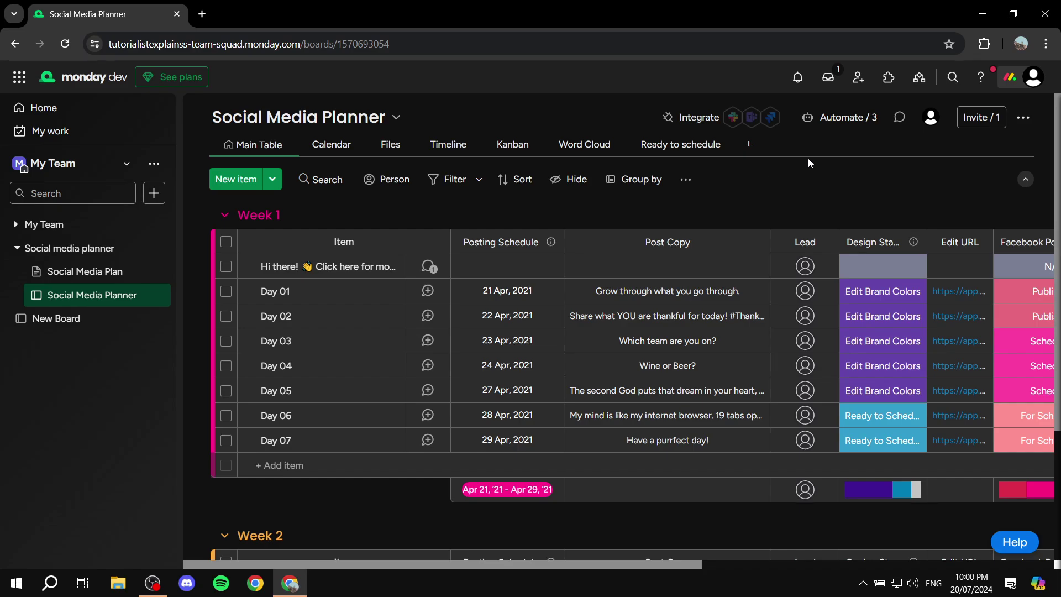
{"action": "left_click", "coordinate": [92, 324]}
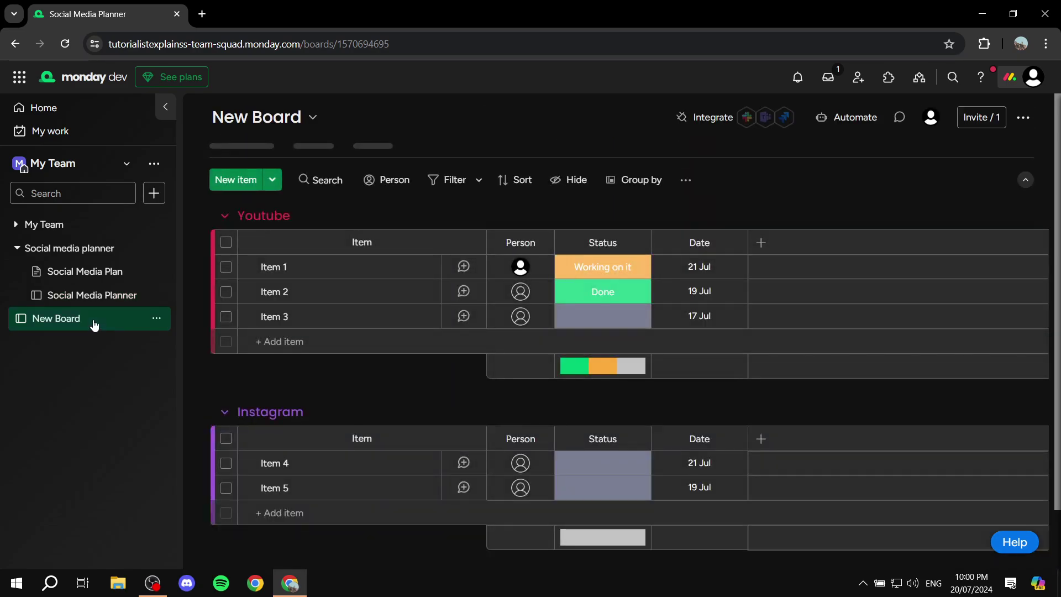